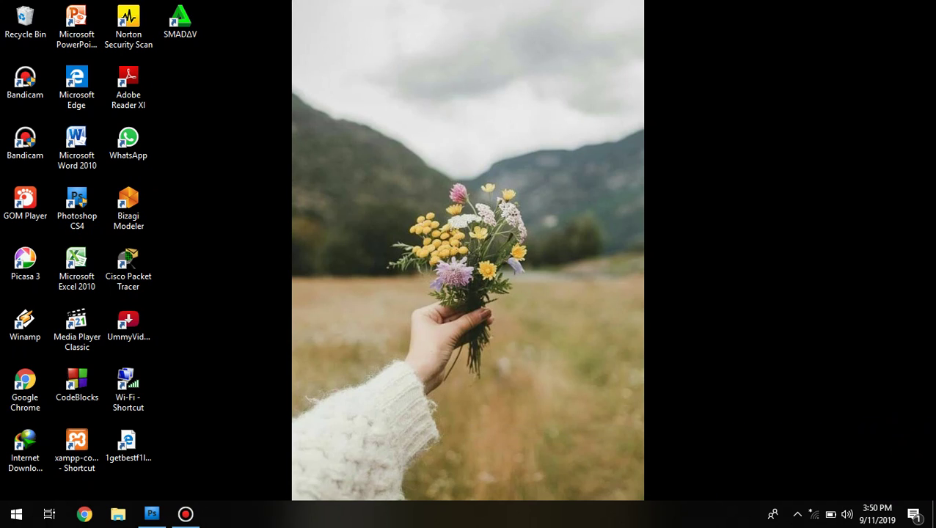
Switch to Photoshop and start a new document with a width and height of 3000 pixels
left_click(152, 513)
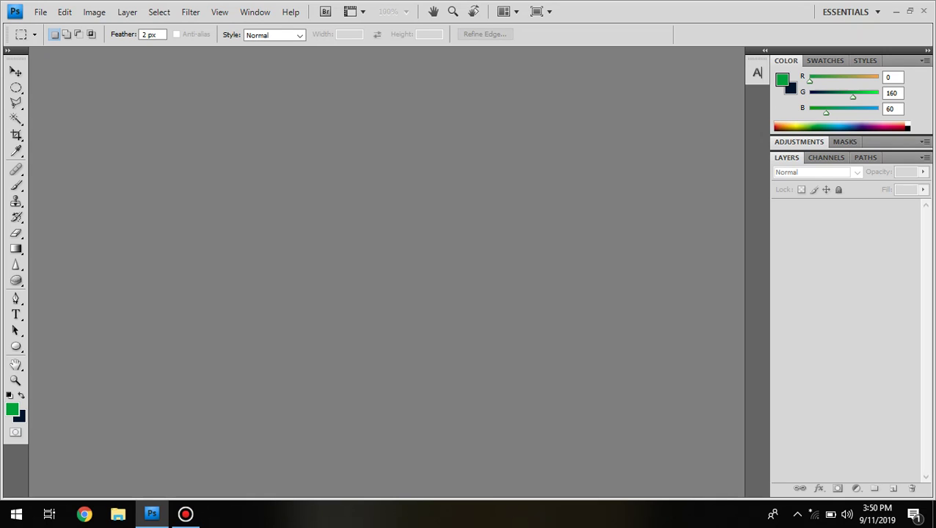
left_click(41, 12)
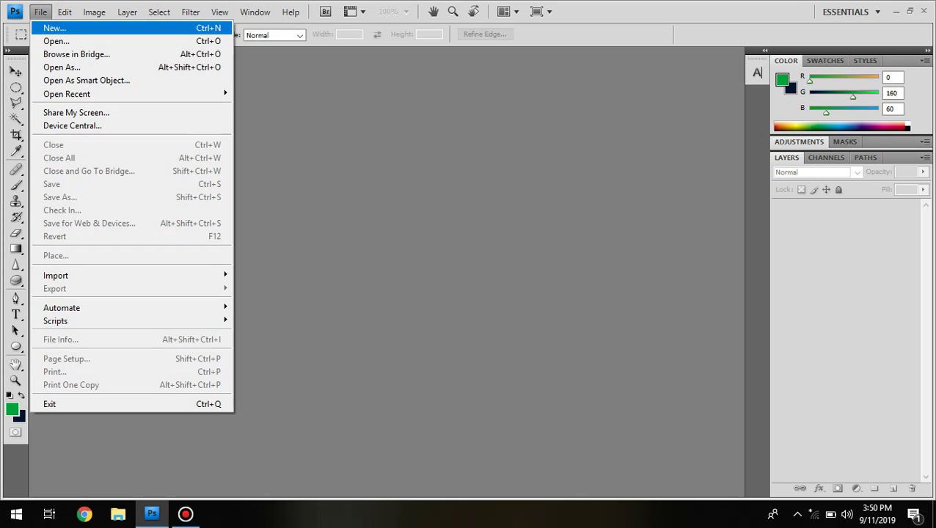
left_click(55, 28)
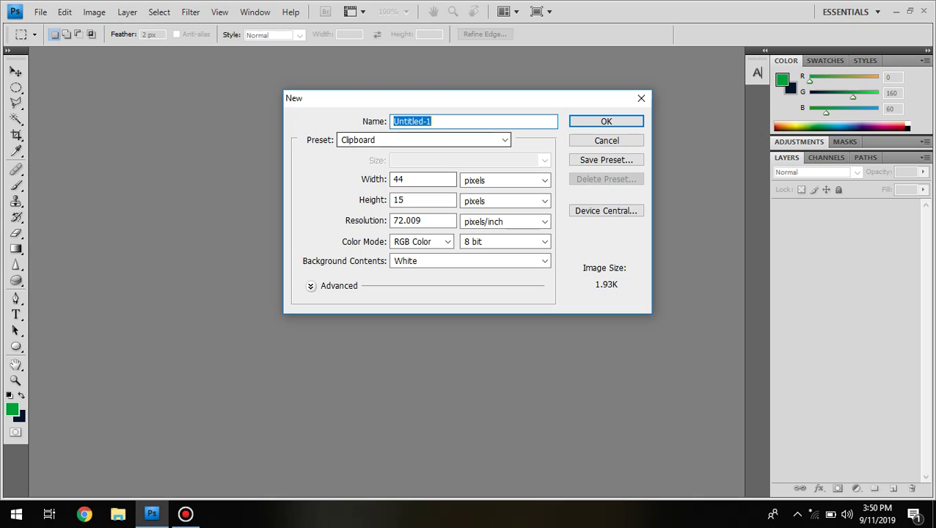
left_click(420, 182)
key("BackSpace")
key("BackSpace")
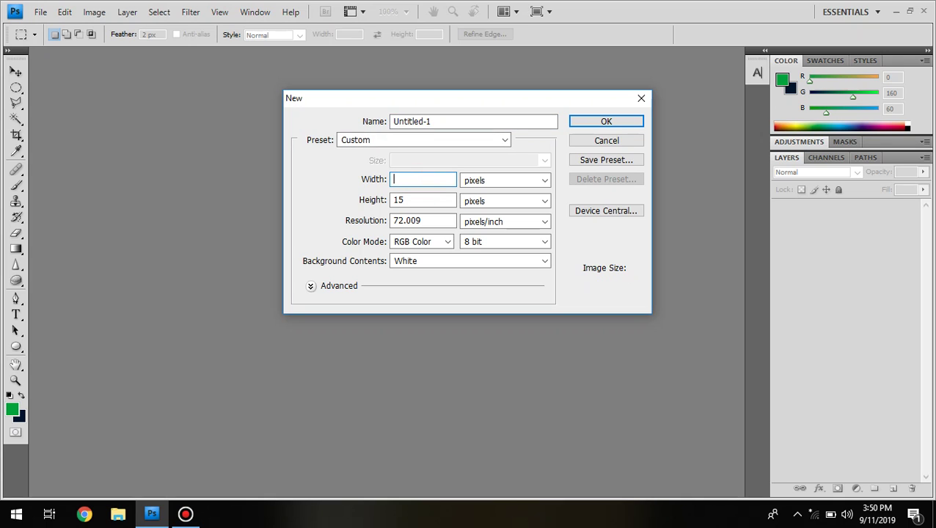
type("3000")
left_click(434, 199)
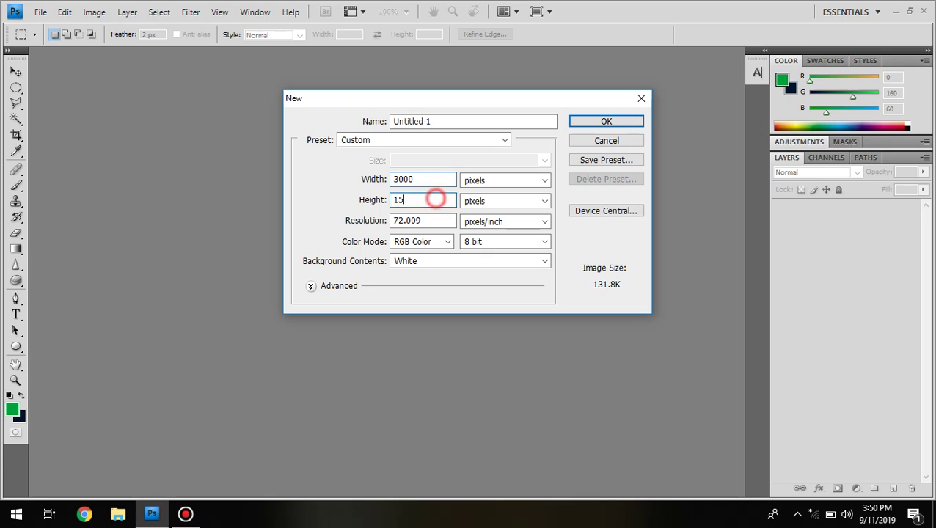
key("BackSpace")
key("BackSpace")
type("3000")
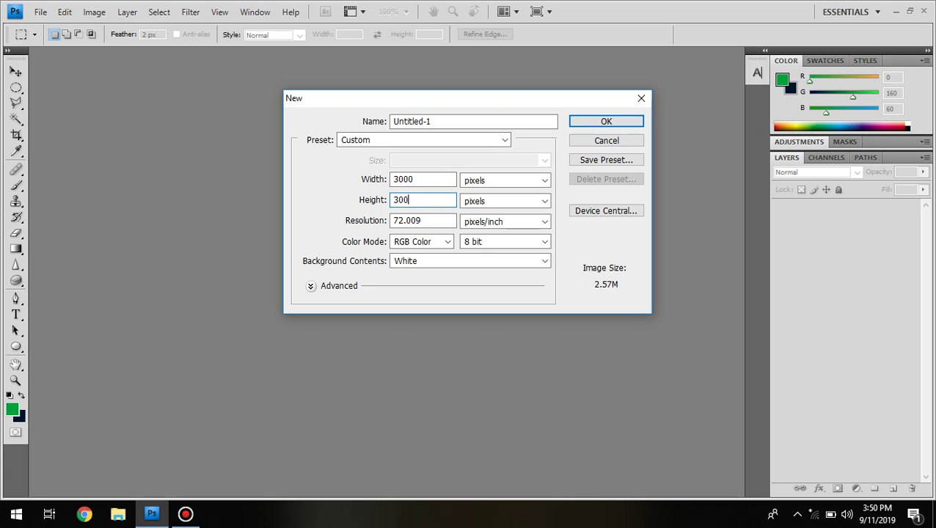
Set the new document's resolution to 300 pixels/inch and create it
left_click(430, 219)
key("BackSpace")
key("BackSpace")
key("BackSpace")
key("BackSpace")
key("BackSpace")
key("BackSpace")
type("300")
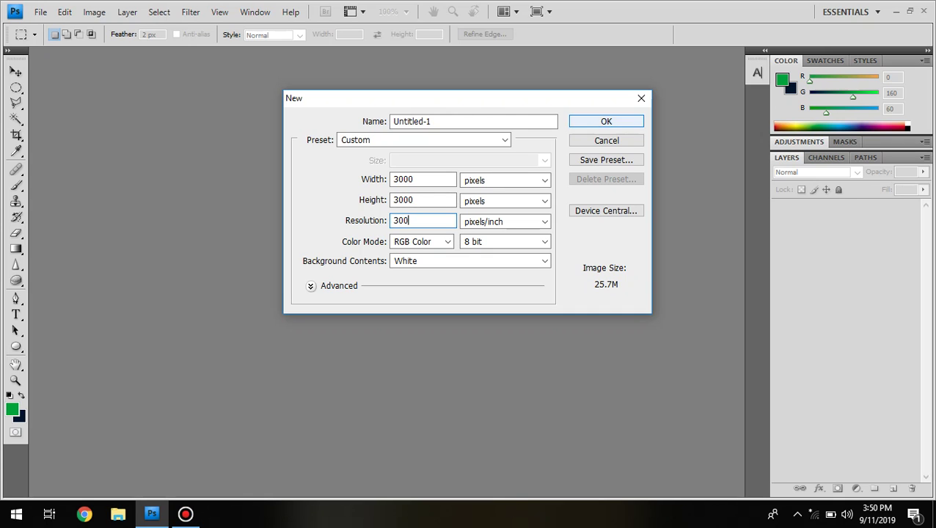
key("Return")
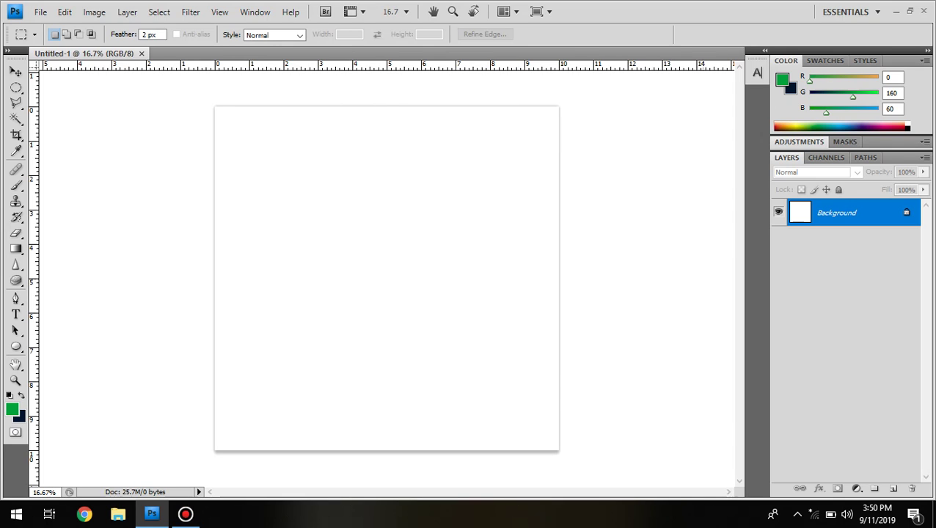
Add a solid color fill layer in dark navy, 021b37, above the background
left_click(855, 488)
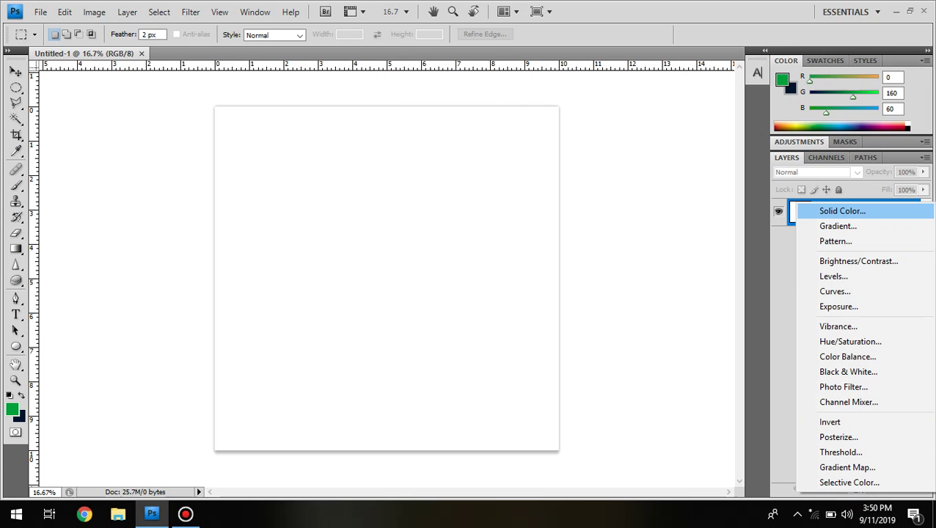
left_click(840, 212)
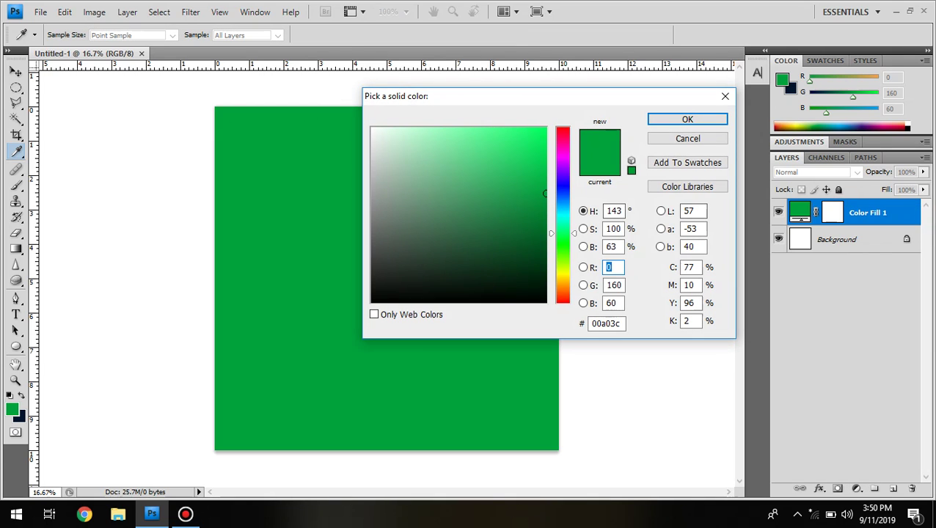
left_click(561, 200)
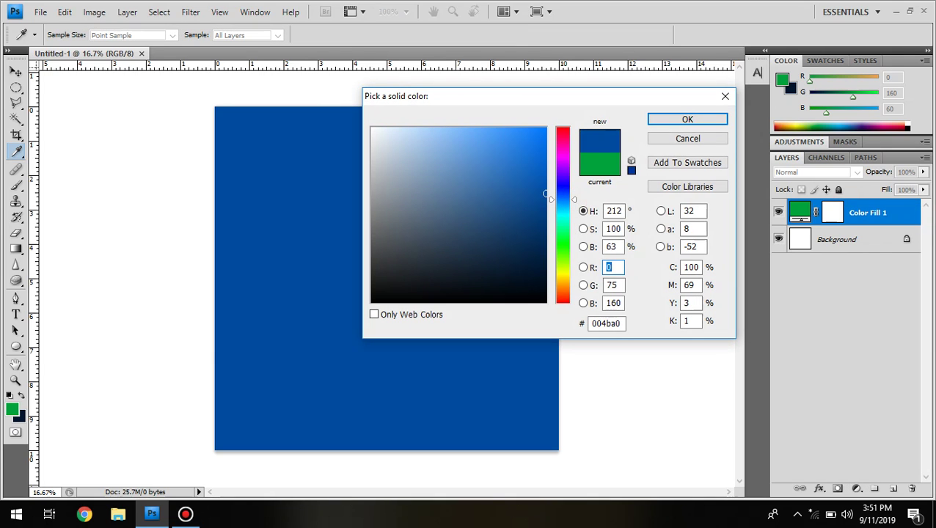
left_click(541, 265)
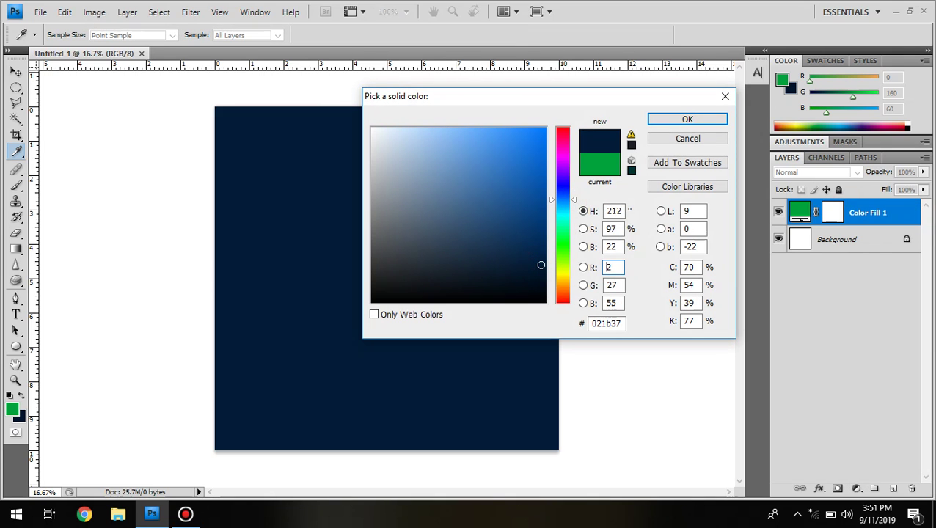
left_click(668, 119)
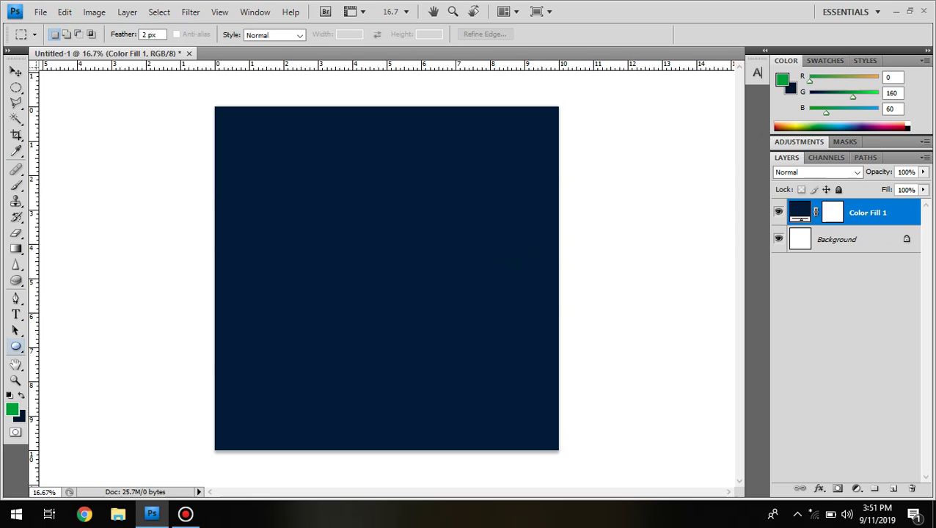
Draw a green circle about 7.5 ruler units in diameter with the Ellipse tool and center it on the canvas
left_click(16, 346)
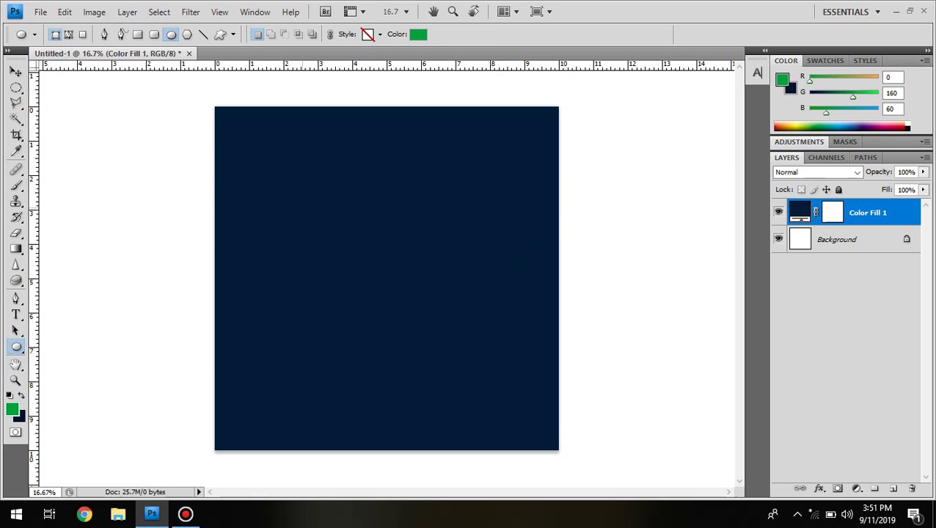
left_click_drag(275, 177, 534, 438)
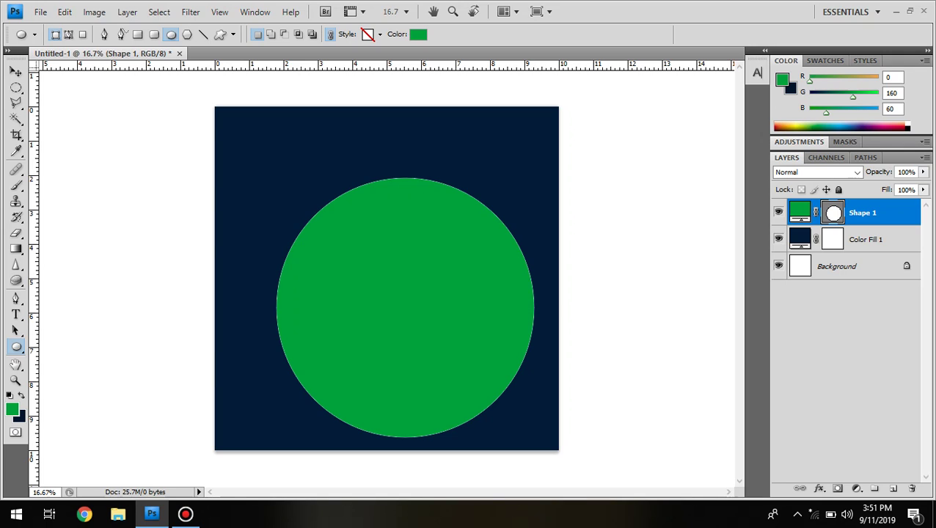
left_click(16, 71)
left_click(15, 72)
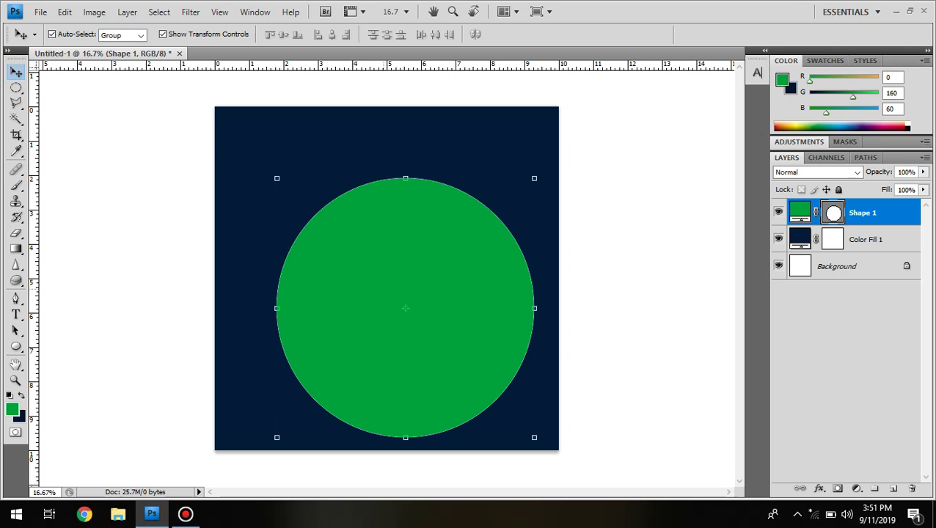
left_click_drag(383, 288, 366, 265)
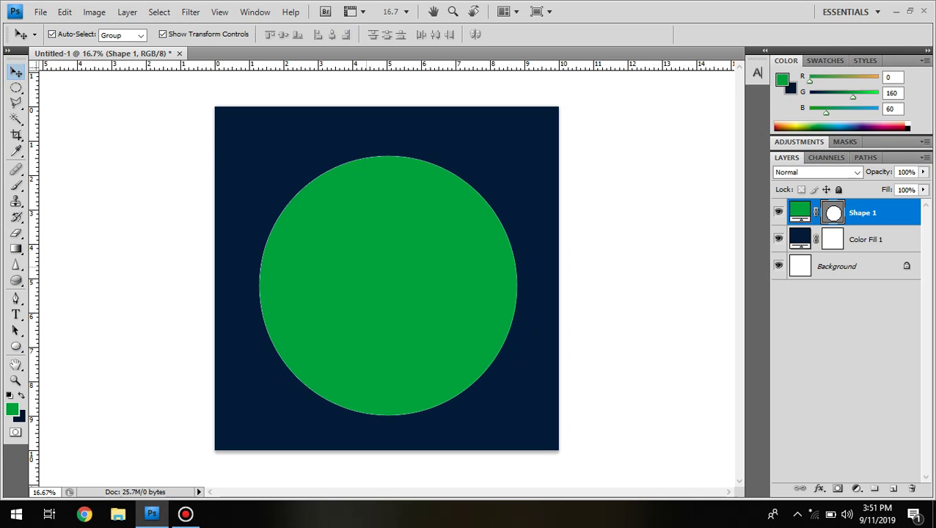
key("shift+Up")
key("shift+Left")
key("shift+Left")
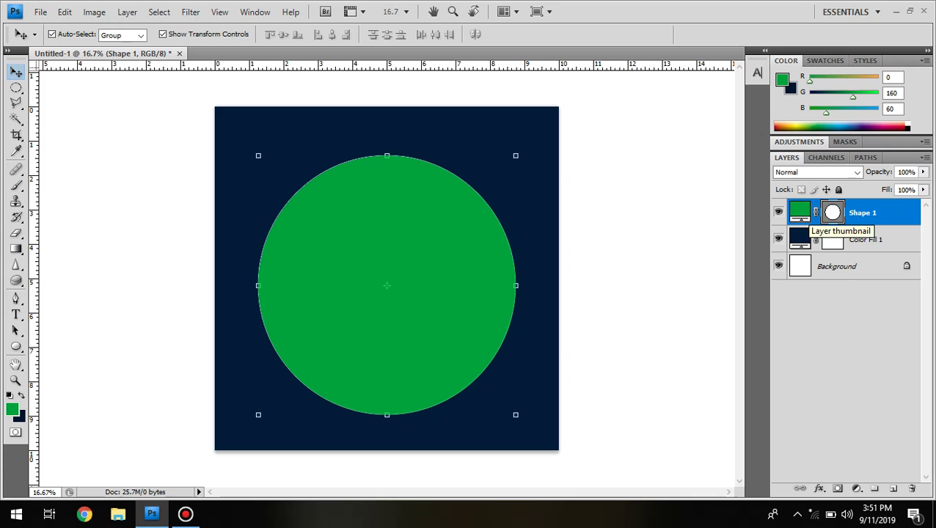
Change the circle's fill color to near-white, fbfbfb
double_click(800, 212)
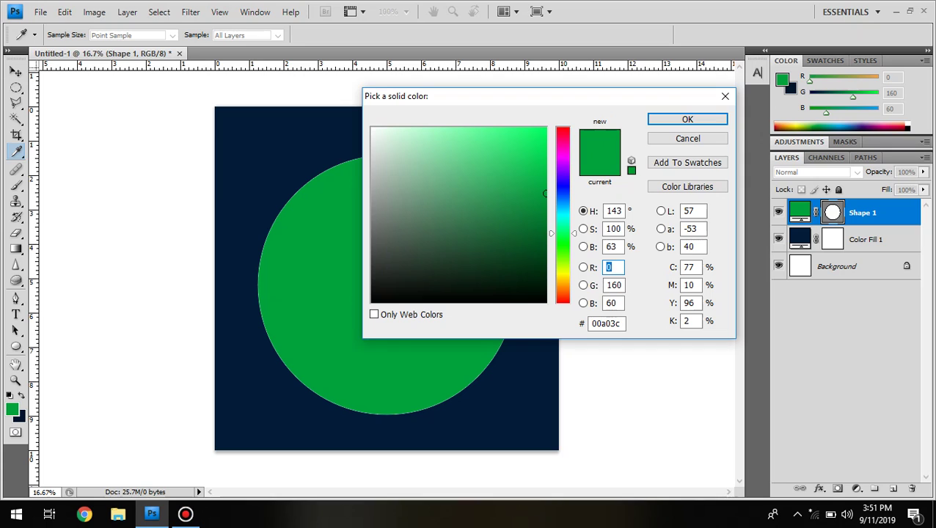
left_click(537, 259)
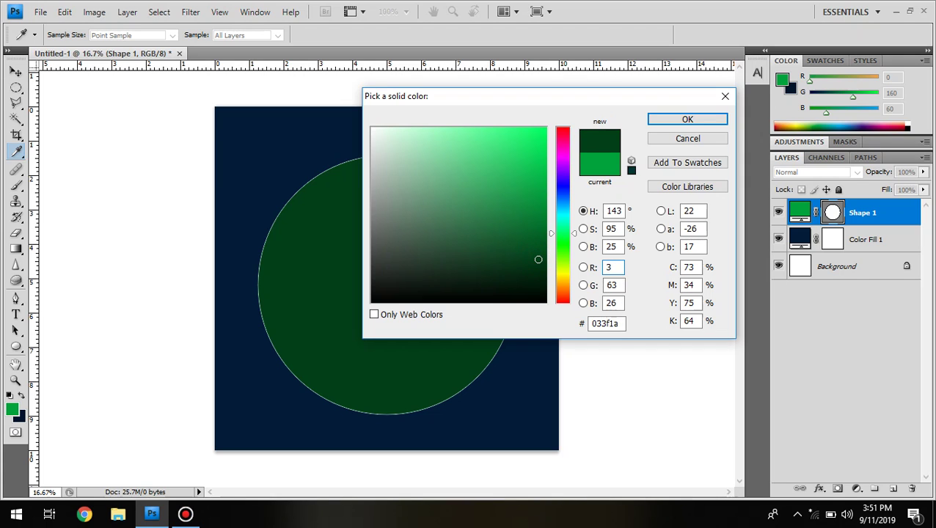
left_click(378, 129)
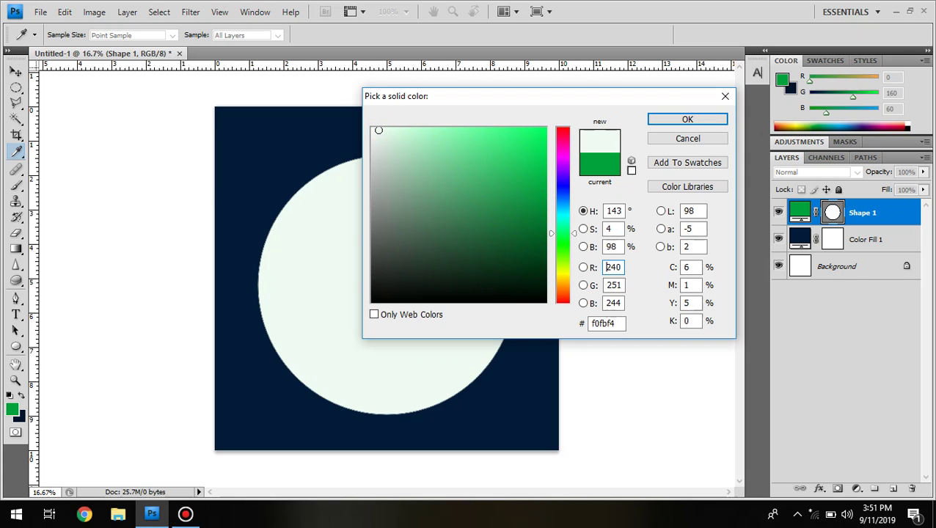
left_click(372, 130)
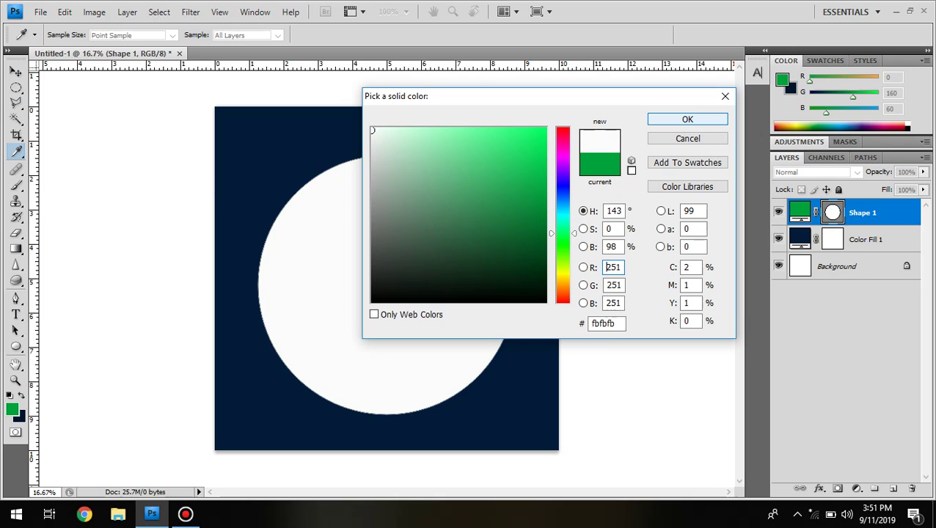
left_click(687, 119)
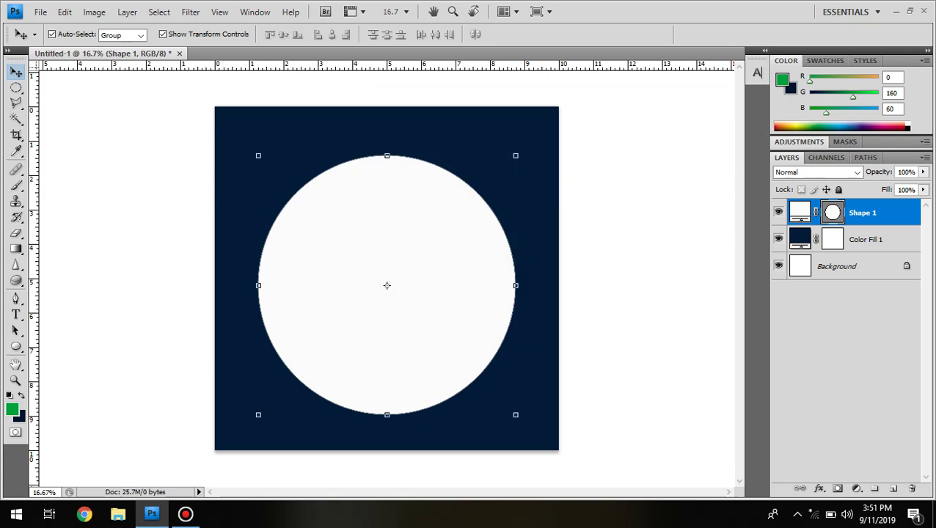
Add an outside stroke to the circle's layer style and set its size to 68 px
right_click(860, 211)
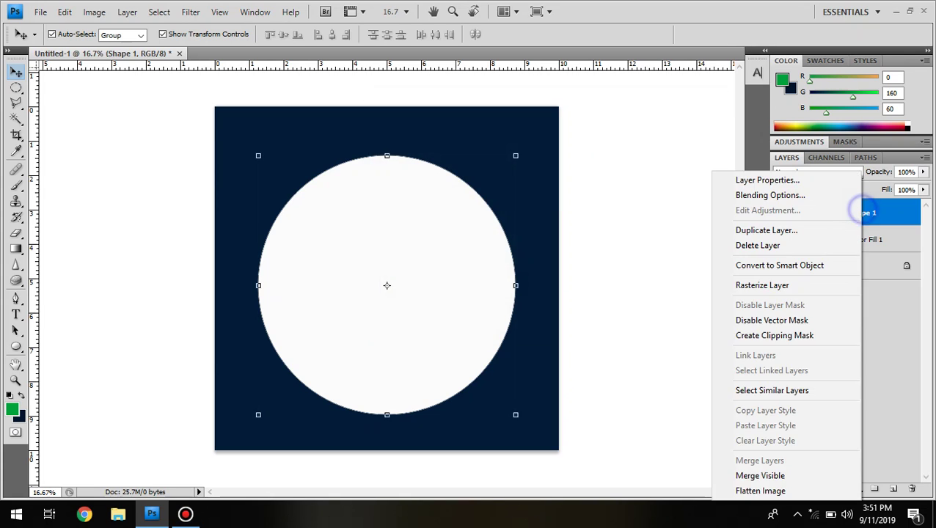
left_click(821, 194)
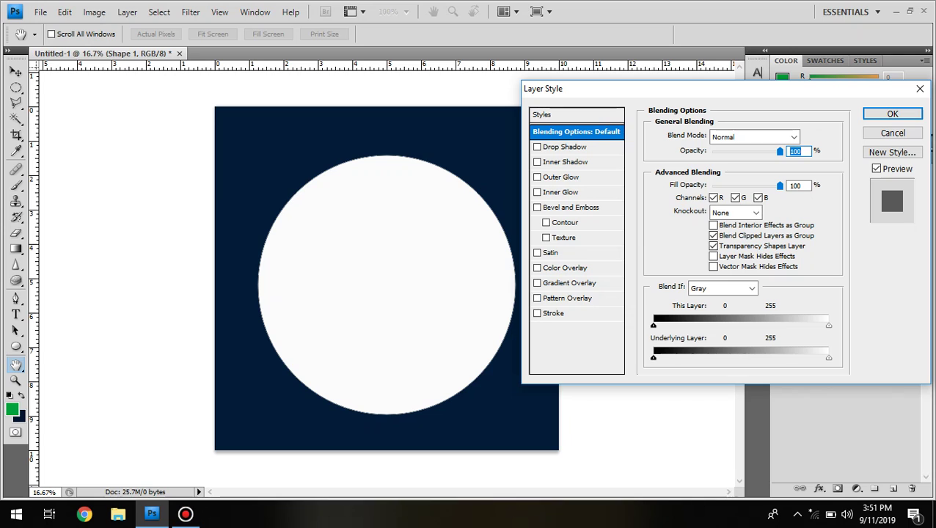
left_click(557, 313)
mouse_move(701, 135)
left_mouse_down()
mouse_move(746, 135)
mouse_move(724, 135)
left_mouse_up()
key("Down")
key("Down")
key("Down")
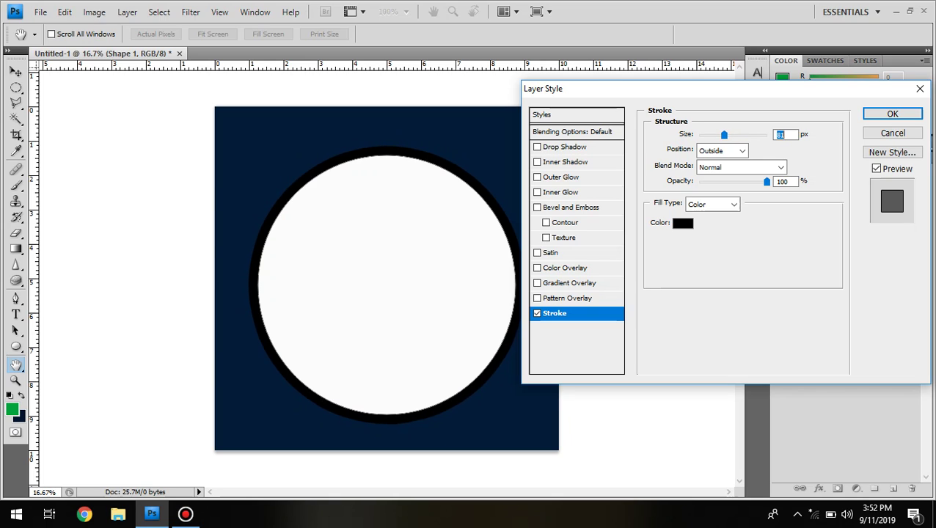
key("Down")
key("Down")
key("Down")
key("Down")
key("Down")
key("shift+Down")
key("shift+Down")
key("Down")
key("Down")
key("shift+Up")
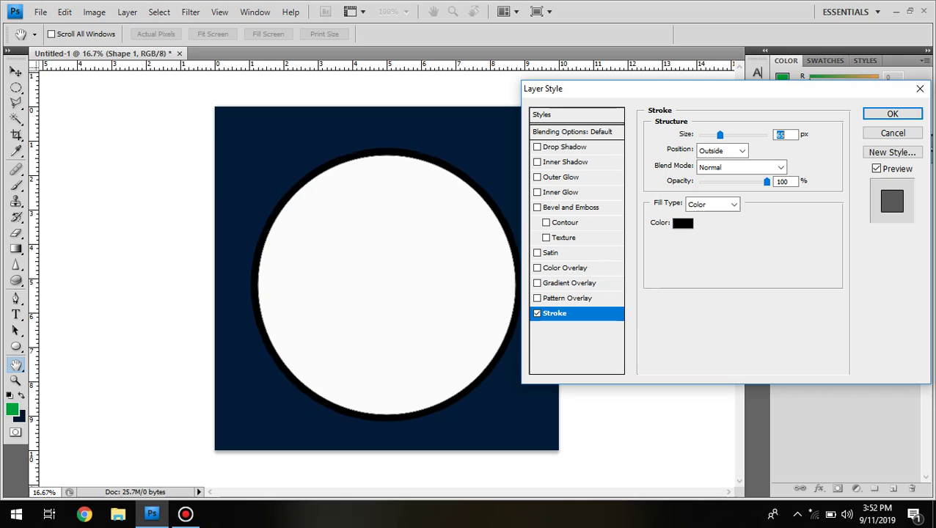
key("Up")
key("Up")
key("Up")
key("Up")
Set the circle's stroke color to yellow, d7d90a, and apply the layer style
left_click(683, 223)
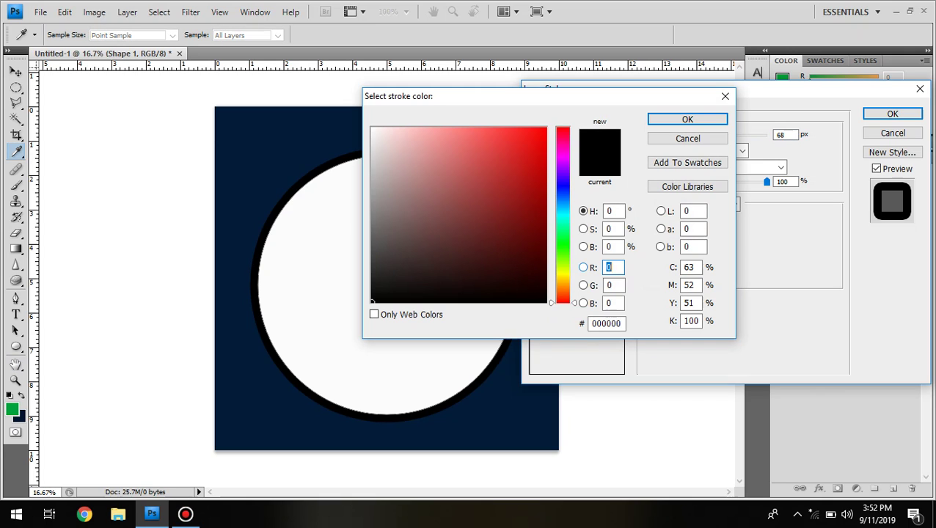
left_click(562, 272)
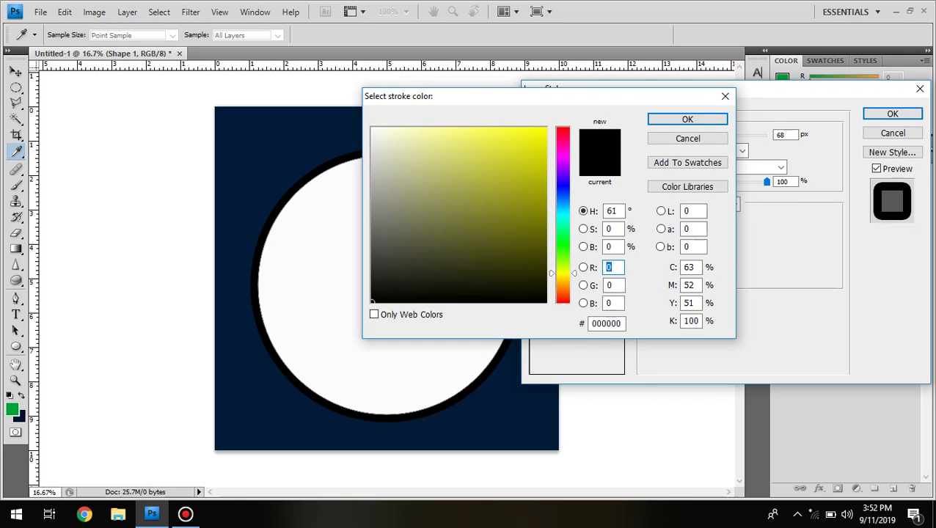
left_click(526, 146)
left_click(537, 152)
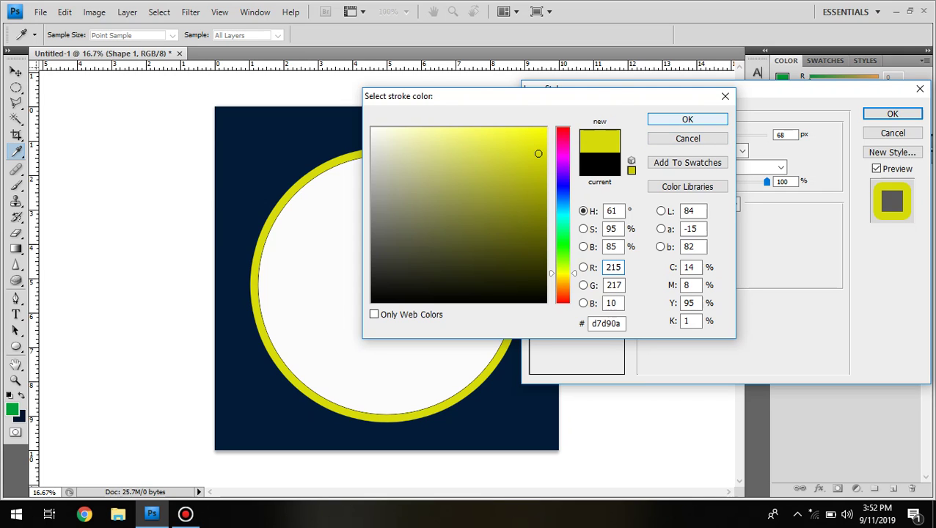
left_click(679, 119)
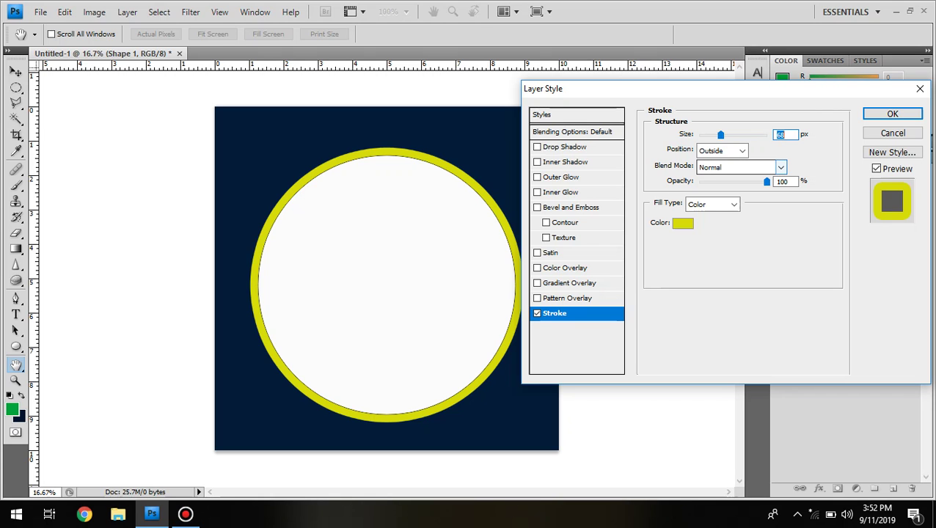
left_click(892, 114)
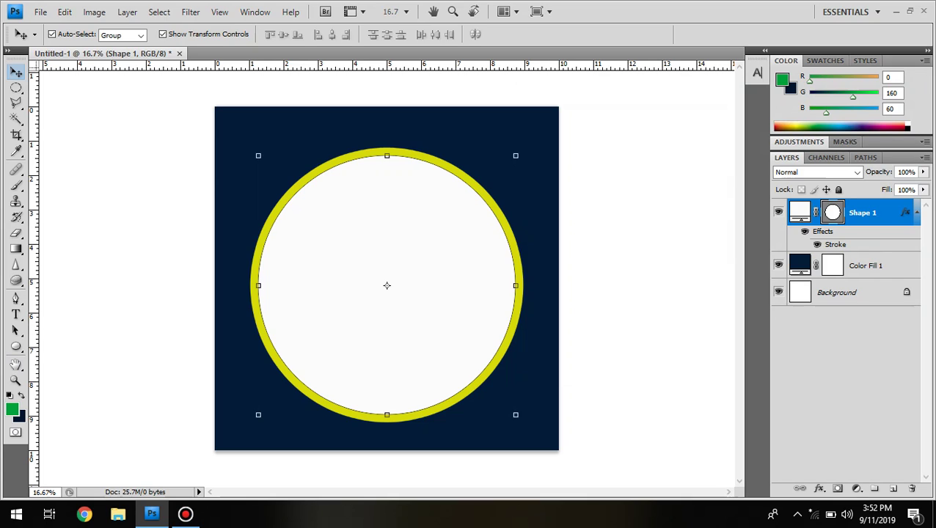
Start a text entry inside the white circle and set the text color to the background's navy, 021b37
left_click(15, 314)
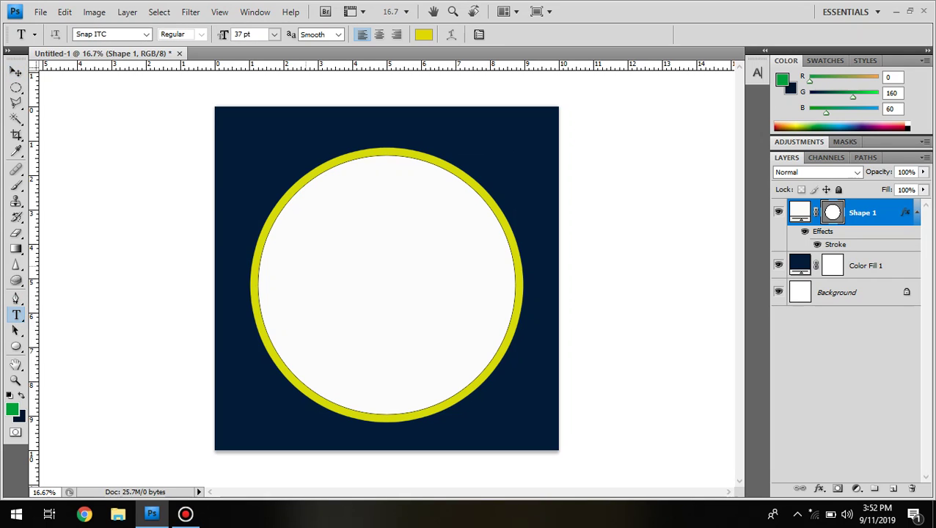
left_click(407, 412)
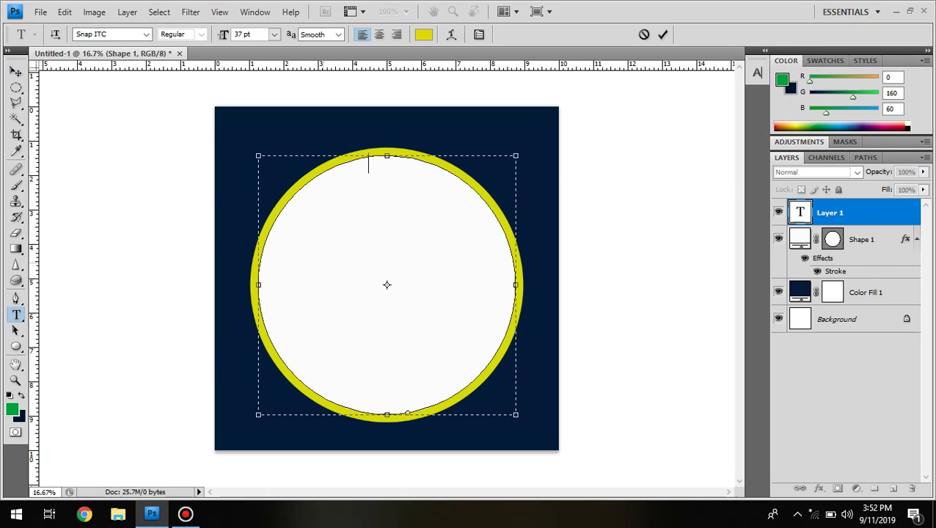
left_click(325, 269)
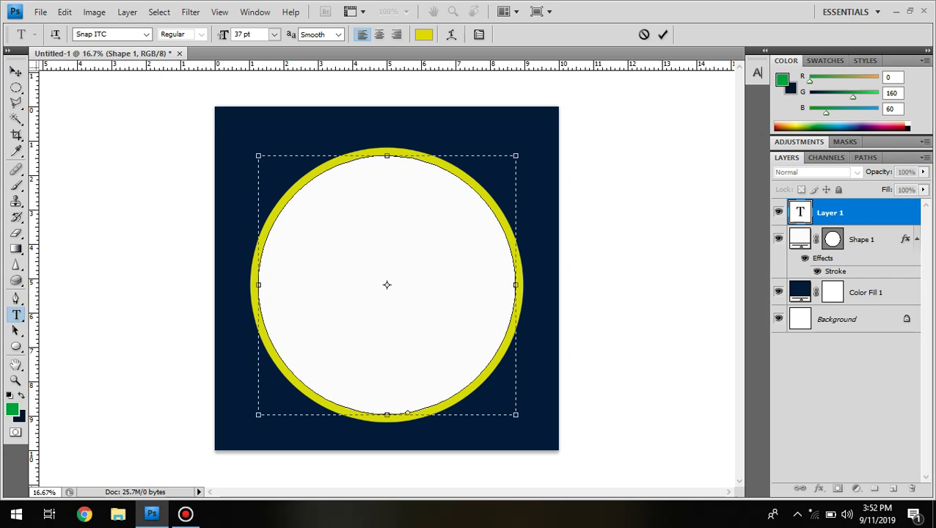
left_click(423, 34)
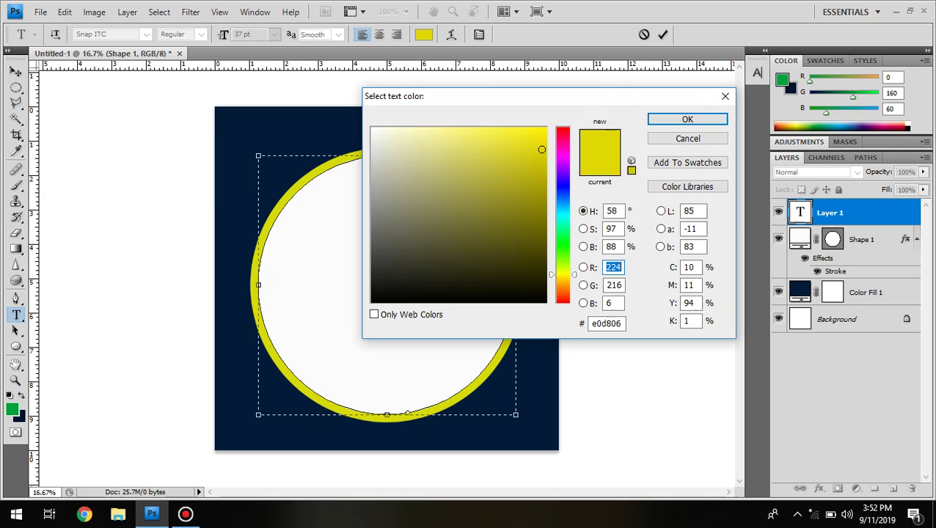
left_click(334, 138)
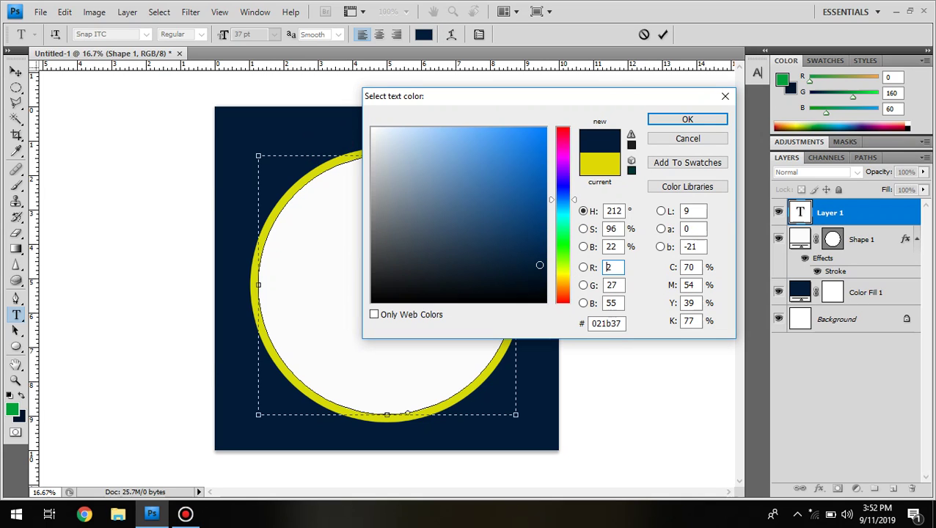
left_click(687, 119)
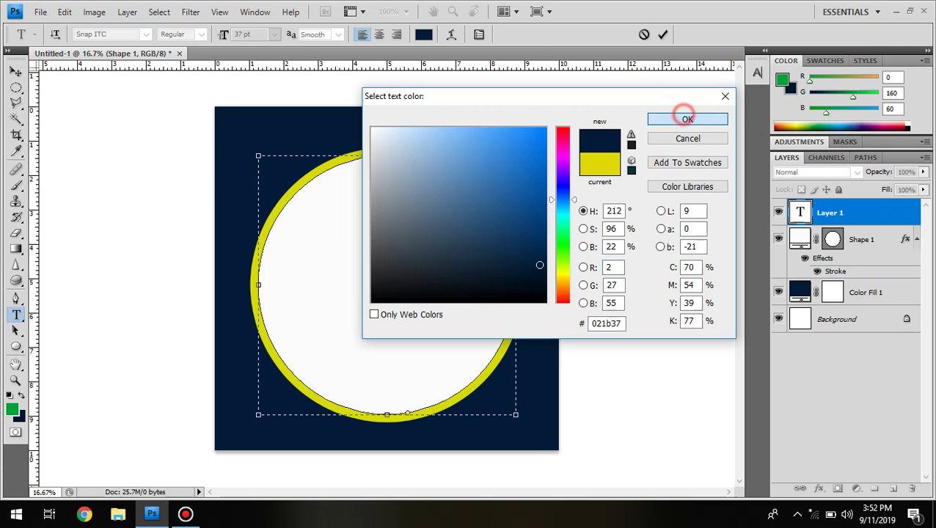
left_click(352, 254)
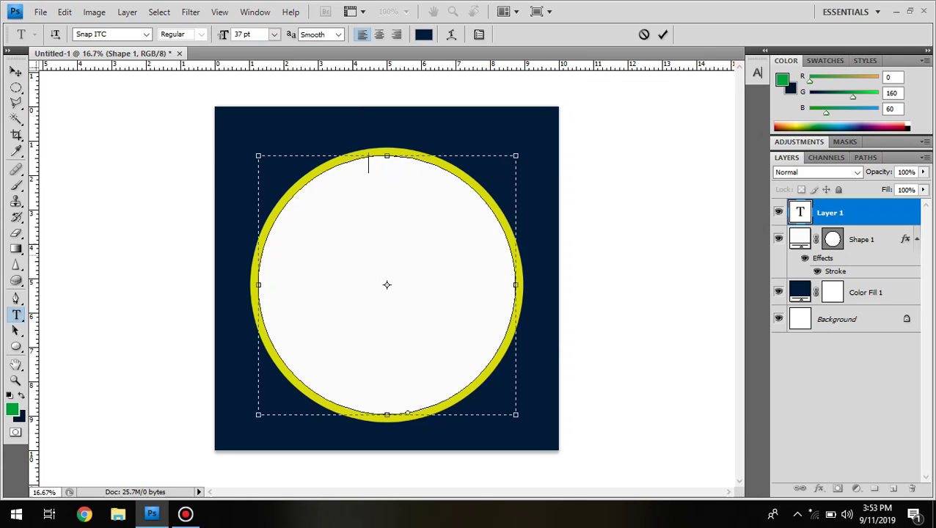
Enter EDUCATION as text bound to the circle's shape and move it slightly lower
key("Caps_Lock")
type("EDUCA")
key("BackSpace")
type("TION")
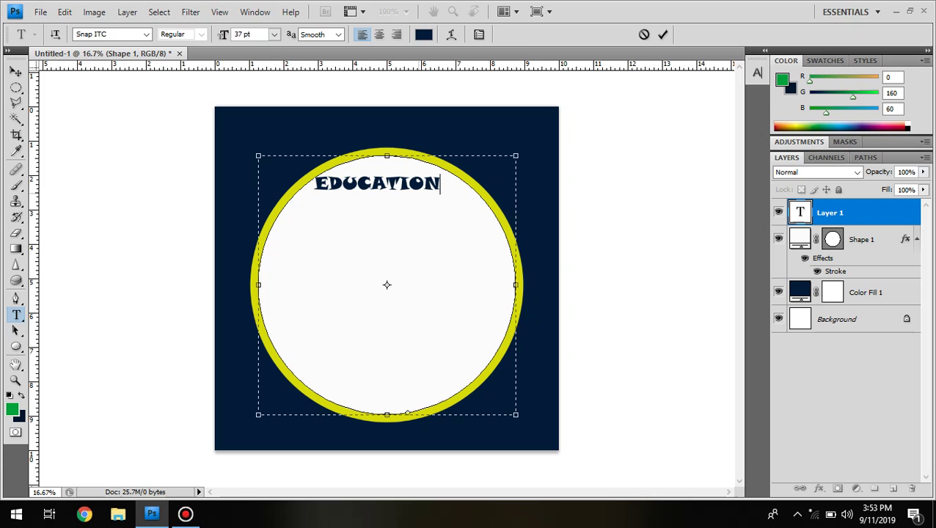
left_click_drag(419, 191, 314, 185)
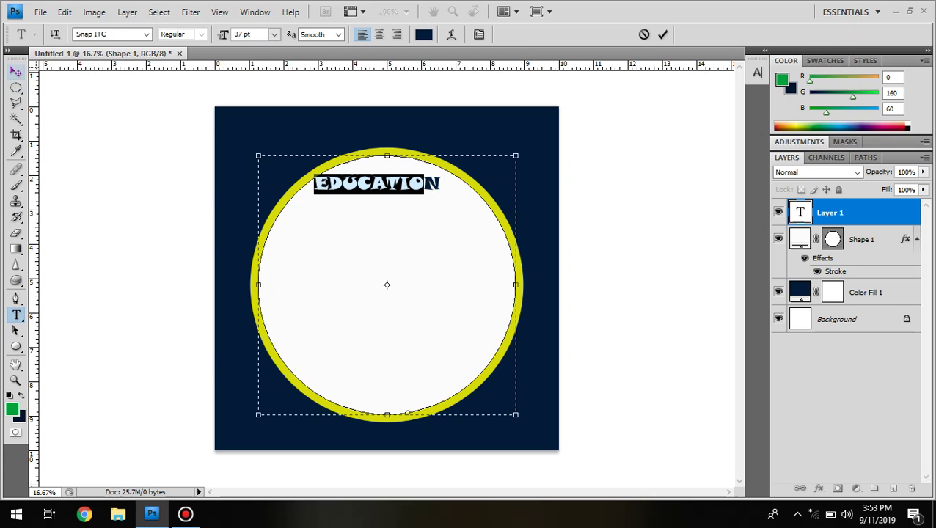
left_click(15, 72)
left_click_drag(326, 183, 326, 205)
left_click_drag(425, 448, 418, 443)
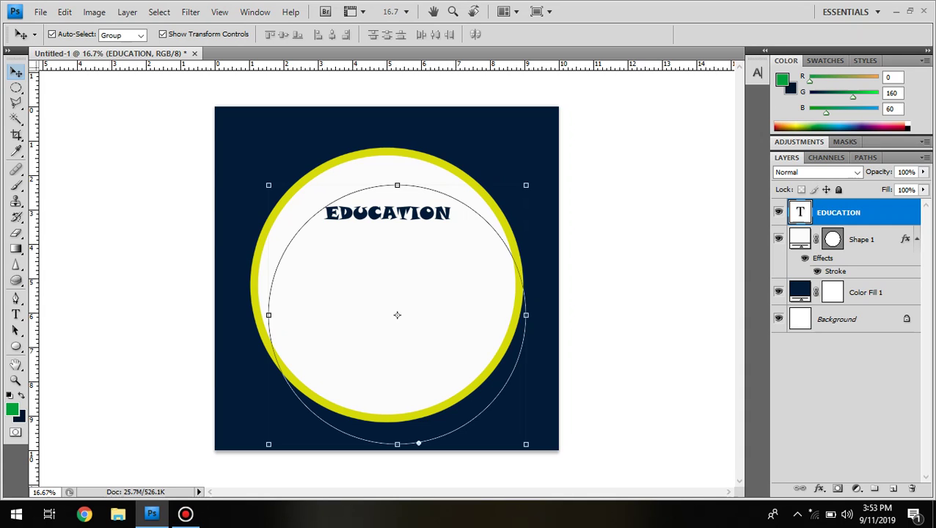
Delete the EDUCATION text layer
right_click(871, 209)
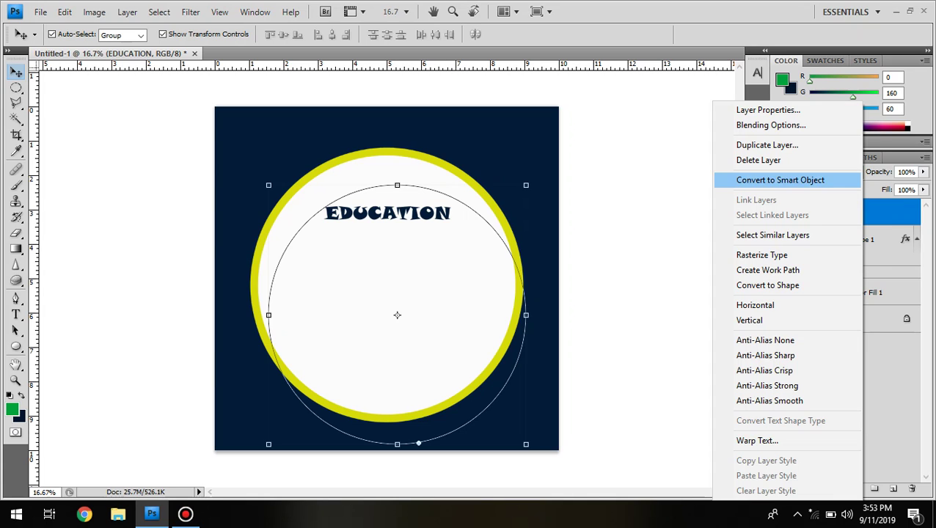
left_click(788, 160)
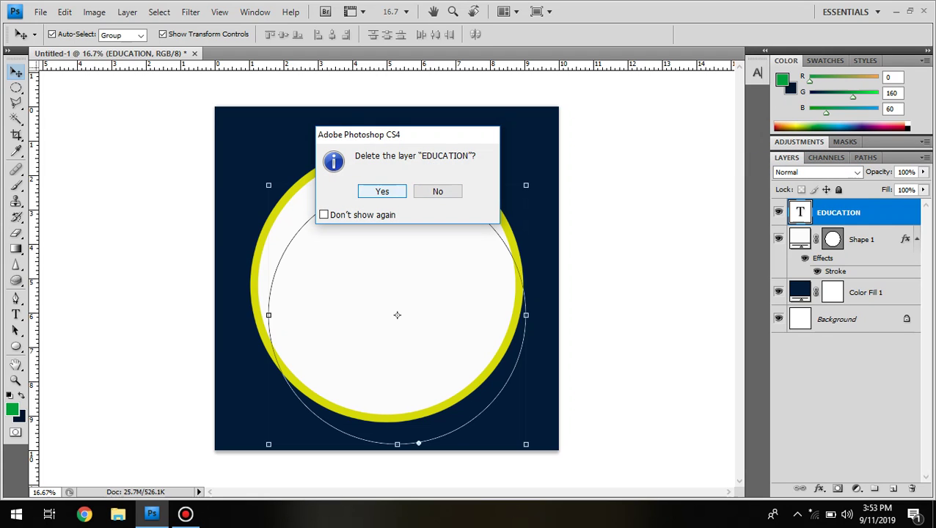
left_click(383, 191)
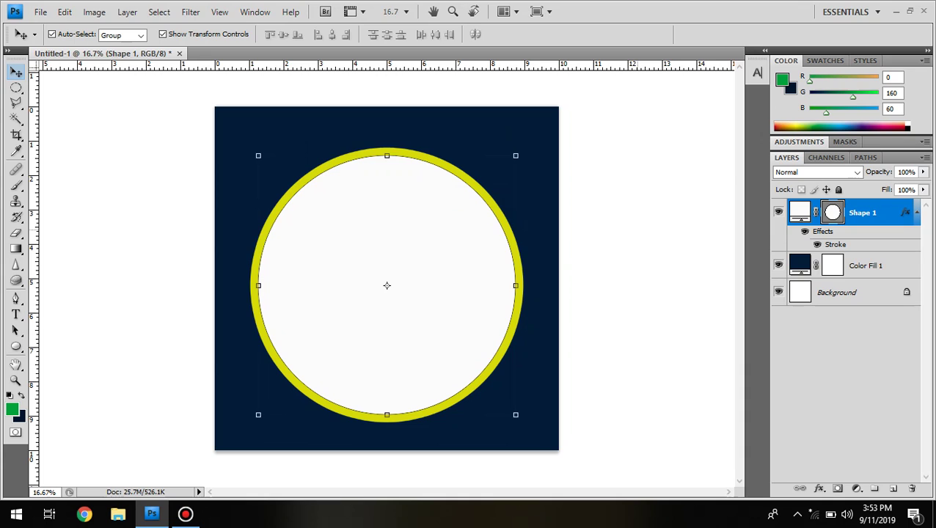
Add a new empty layer and place it above the circle's shape layer
left_click(557, 250)
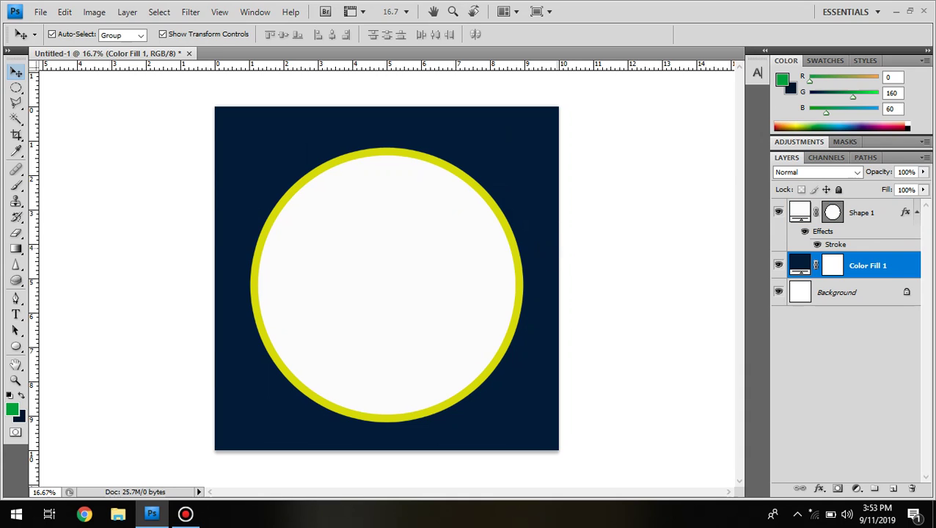
left_click(893, 488)
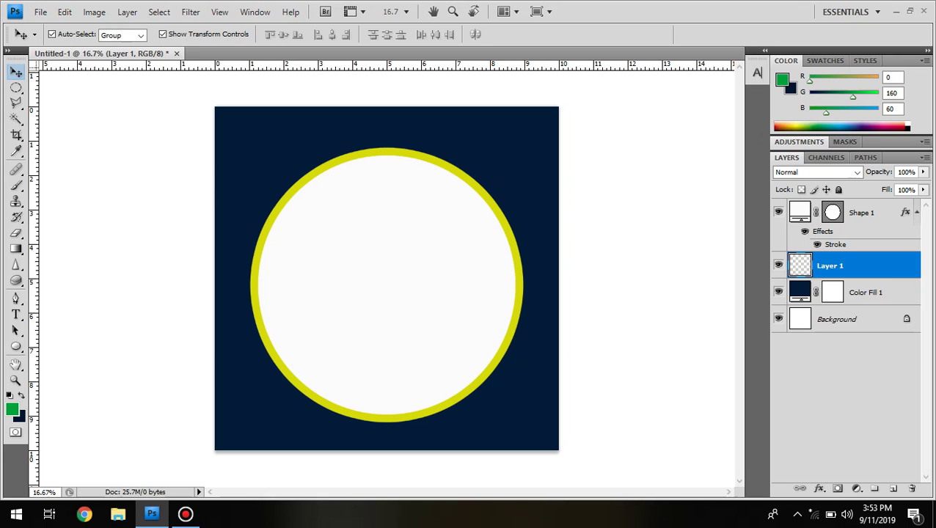
left_click_drag(880, 255, 880, 203)
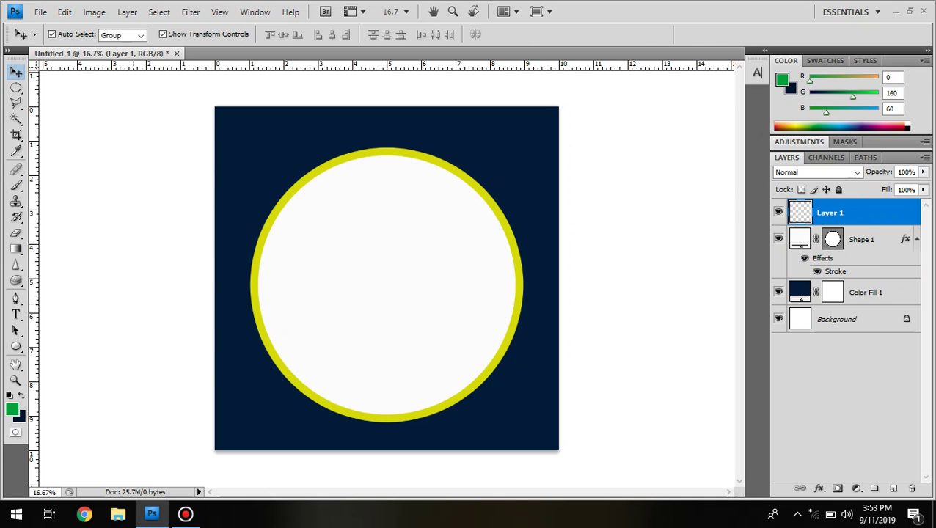
Enter EDUCATION as horizontal point text in navy Snap ITC, 37 pt, inside the white circle
left_click(15, 314)
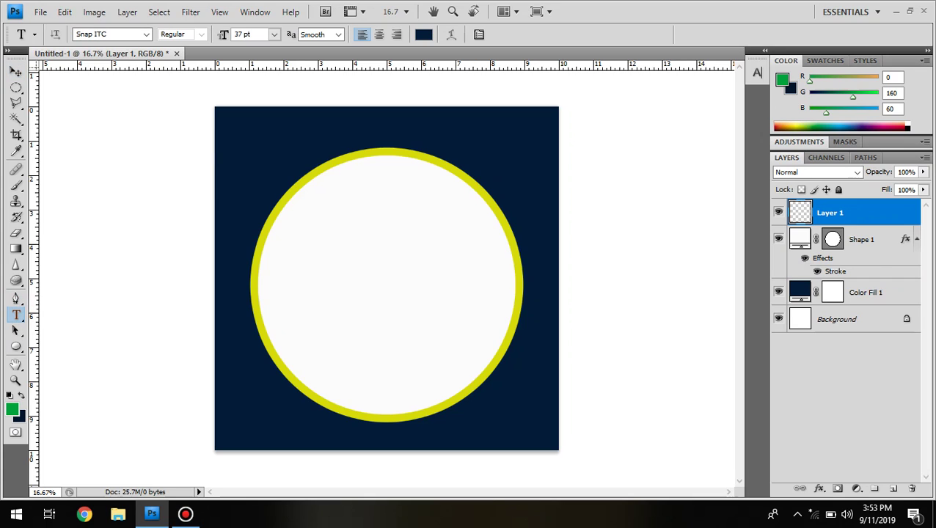
left_click(365, 265)
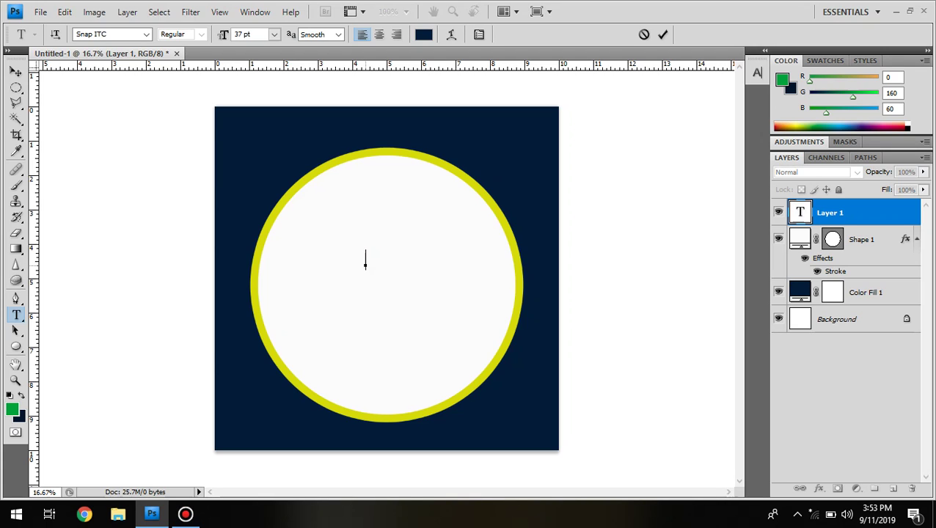
key("Caps_Lock")
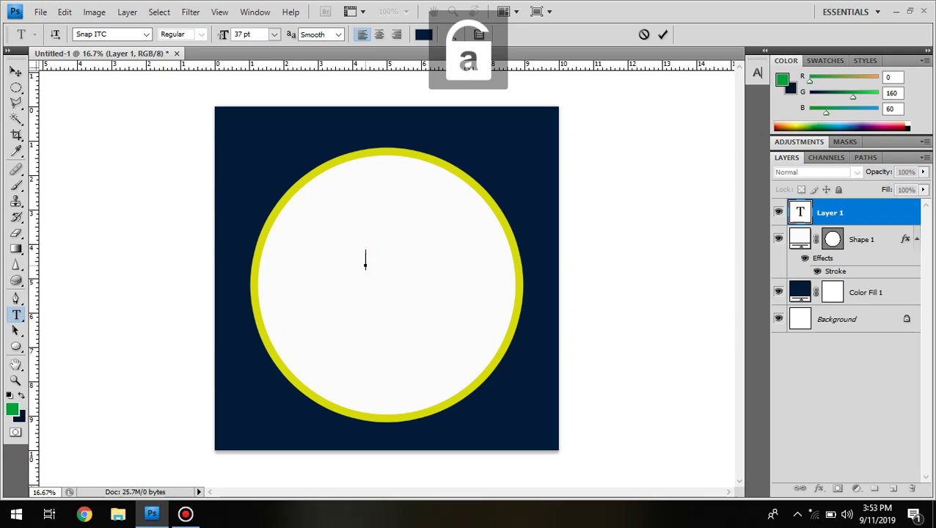
key("Caps_Lock")
type("EDUCATIO N")
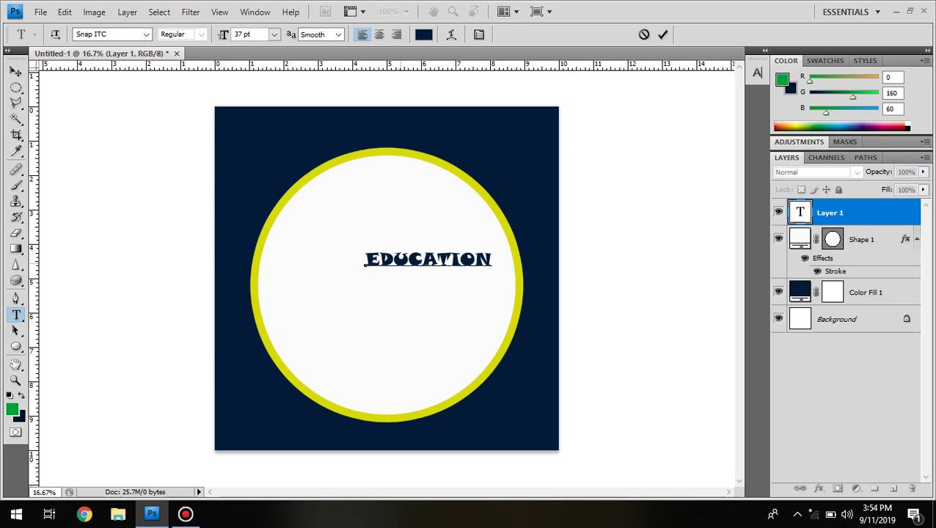
Scale the EDUCATION text to about 180% width and 268% height, centering it horizontally just above the circle's middle
left_click(16, 71)
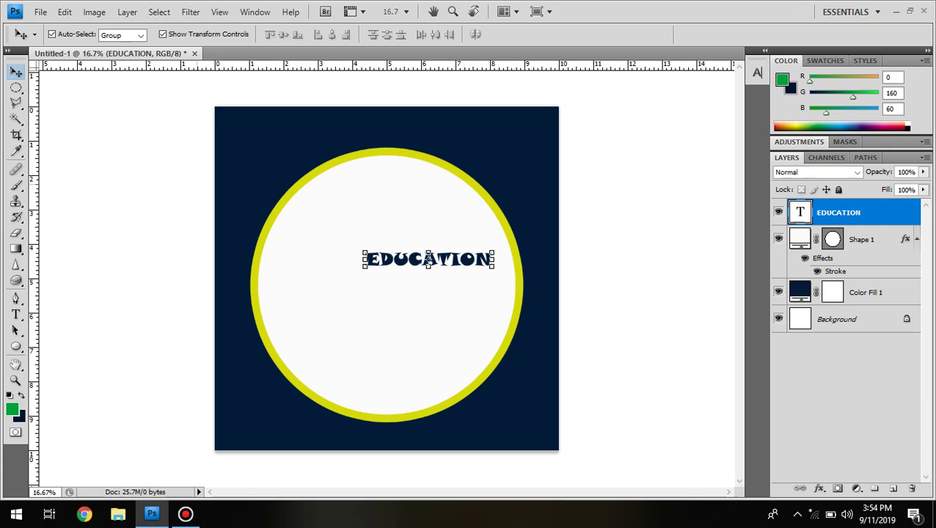
left_click_drag(364, 253, 277, 225)
mouse_move(490, 224)
left_mouse_down()
mouse_move(502, 224)
mouse_move(472, 248)
mouse_move(506, 225)
left_mouse_up()
left_click_drag(458, 243, 455, 249)
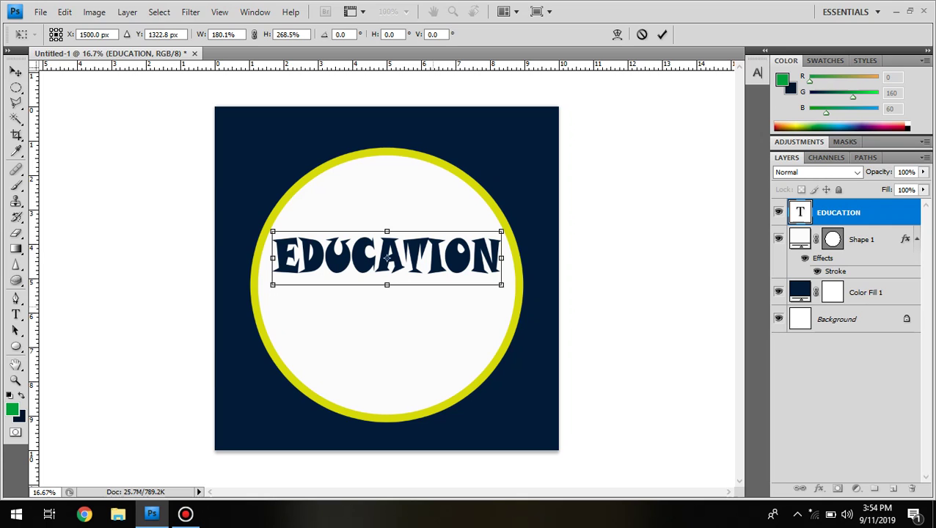
left_click(433, 312)
key("Return")
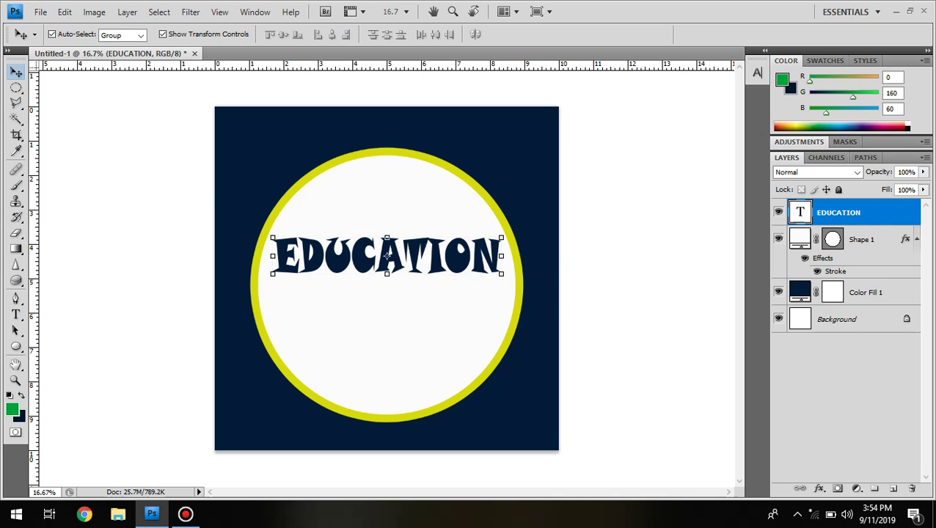
Add a new layer and enter the lowercase horizontal text "wear" below EDUCATION
left_click(893, 489)
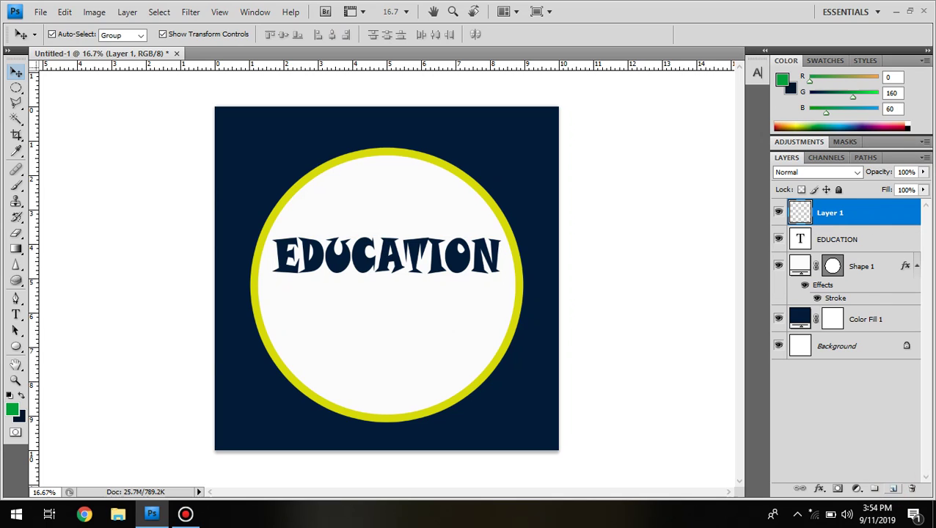
left_click(15, 314)
left_click(121, 313)
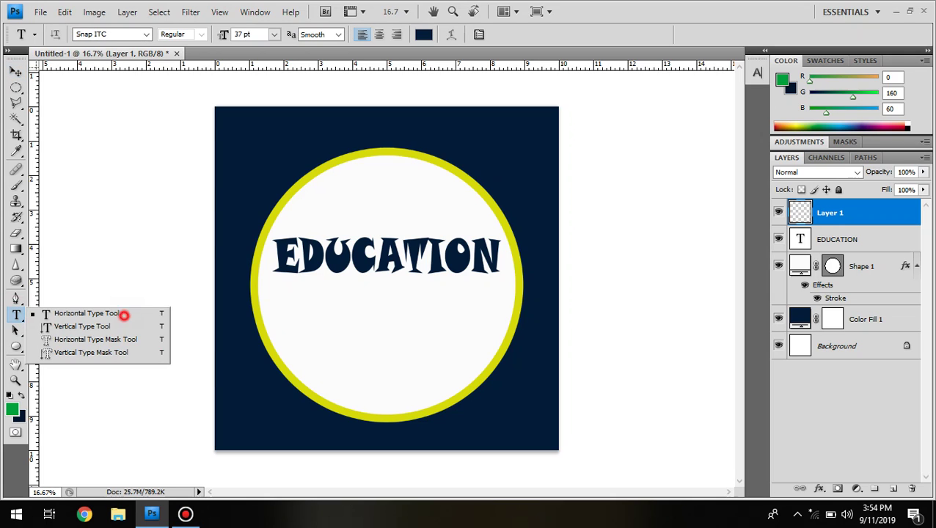
left_click(406, 311)
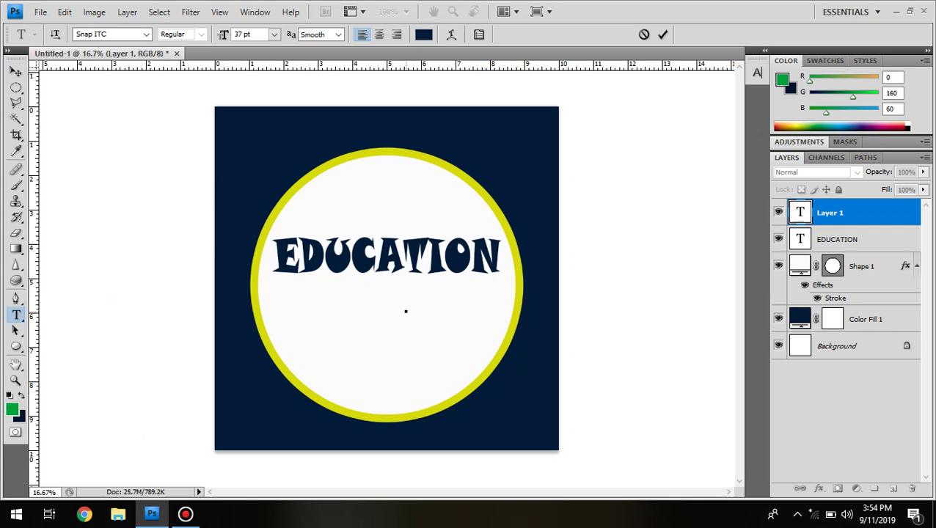
type("WE")
key("BackSpace")
key("BackSpace")
key("Caps_Lock")
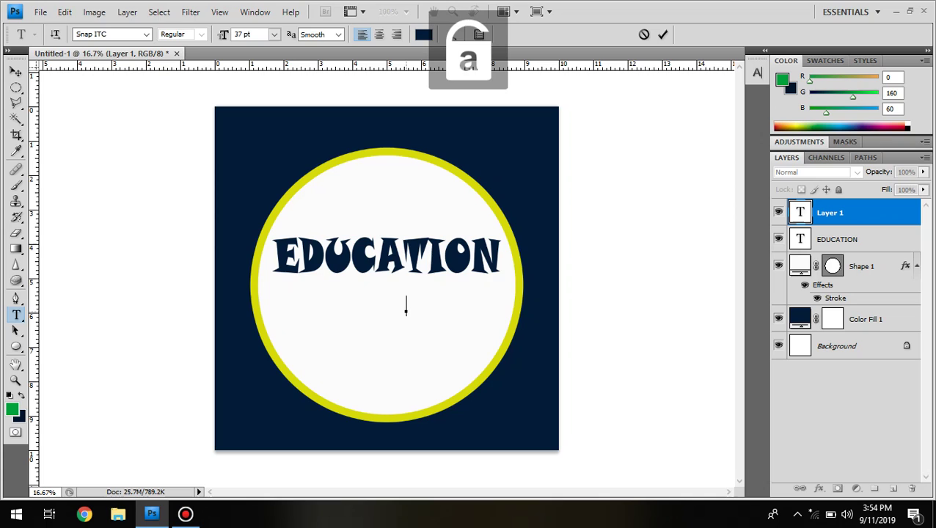
type("wear")
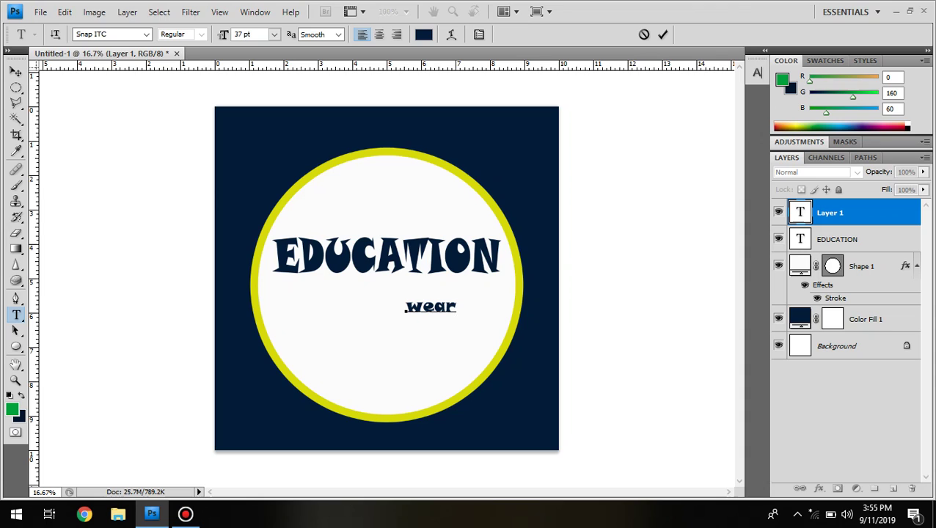
Stretch the "wear" text wider and taller, and apply the transformation
left_click(16, 72)
left_click_drag(403, 307, 371, 307)
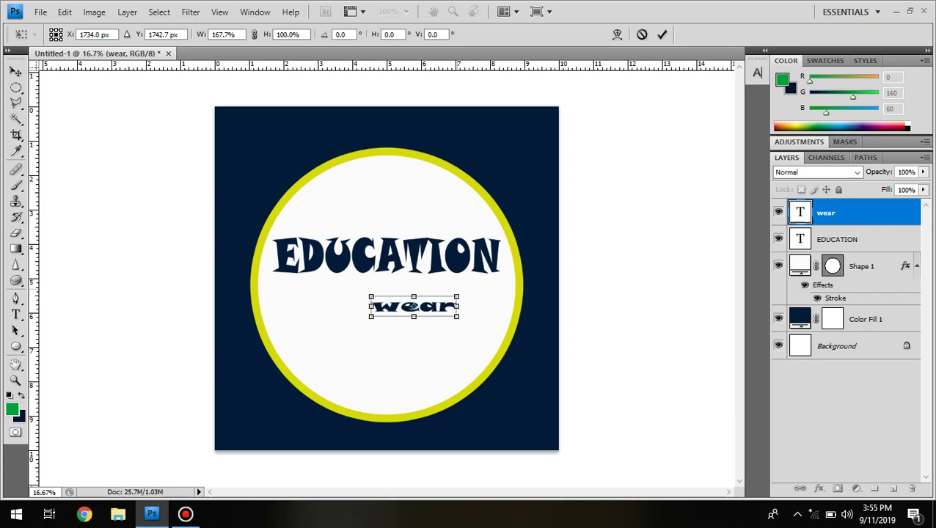
left_click_drag(456, 297, 462, 285)
key("Return")
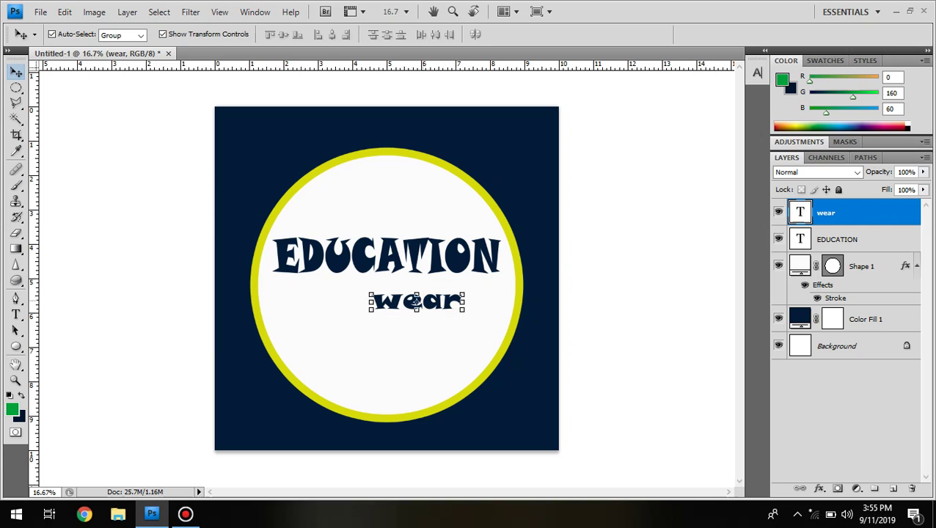
Scale the "wear" text to about 110.6% width and 119.8% height, and center it horizontally beneath EDUCATION
key("ctrl+t")
left_click_drag(379, 297, 349, 296)
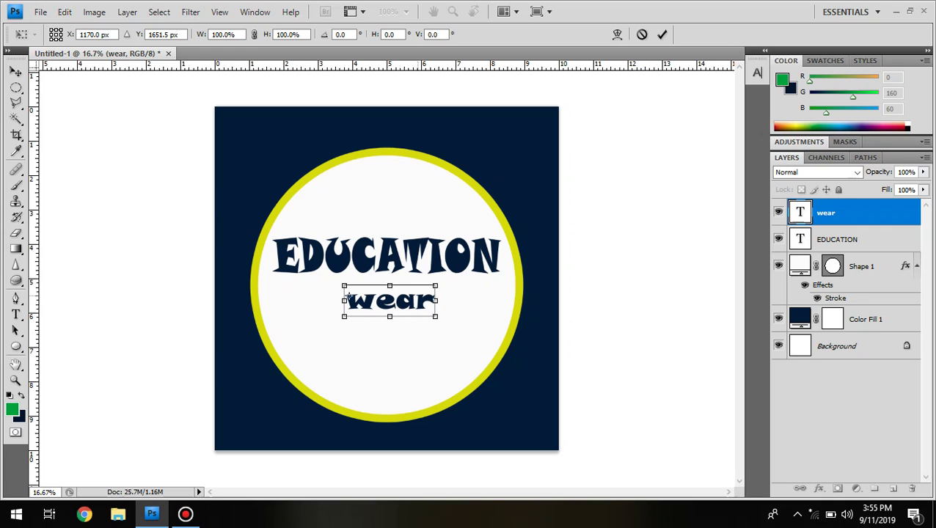
left_click_drag(435, 316, 445, 323)
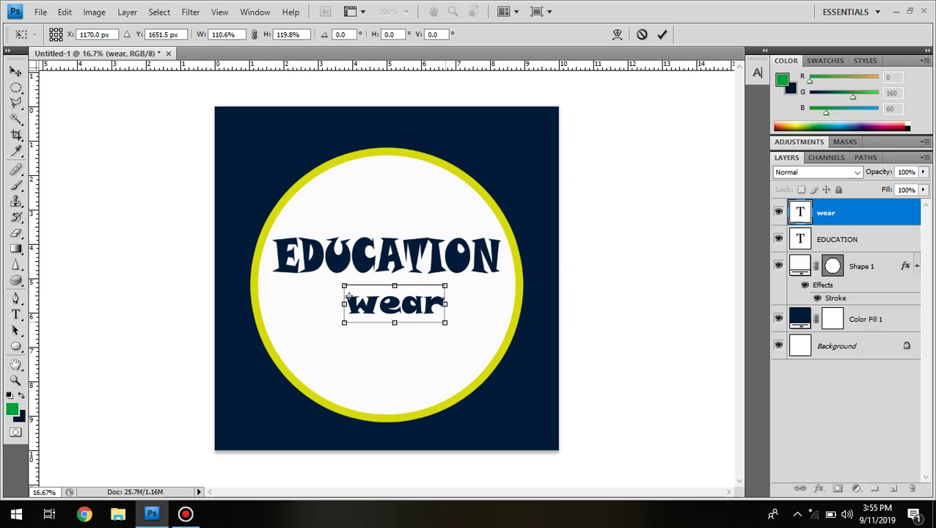
key("shift+Left")
key("shift+Left")
key("shift+Left")
key("shift+Left")
key("shift+Left")
key("shift+Left")
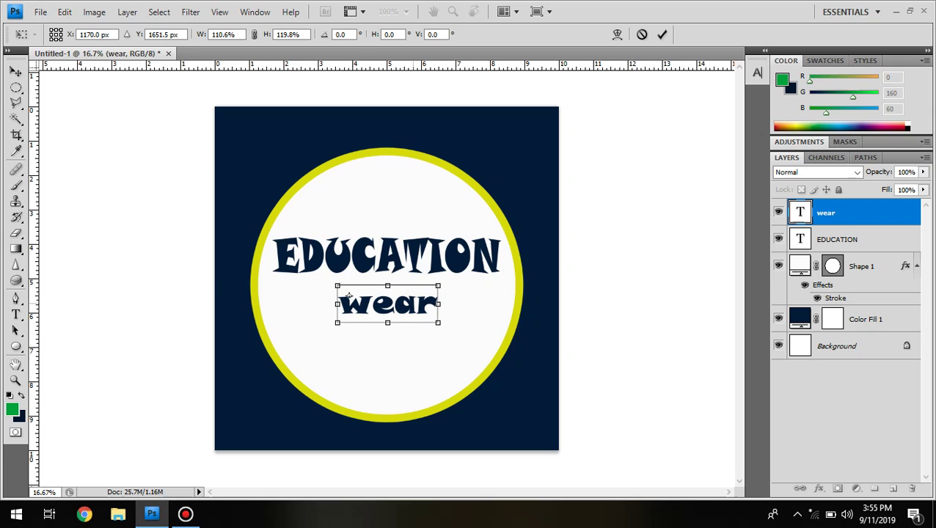
Nudge the "wear" text down to widen its gap from EDUCATION, apply the transformation and select the circle
key("shift+Down")
key("shift+Down")
key("shift+Down")
key("shift+Down")
key("shift+Down")
key("shift+Down")
key("shift+Down")
key("shift+Down")
left_click(464, 318)
key("Return")
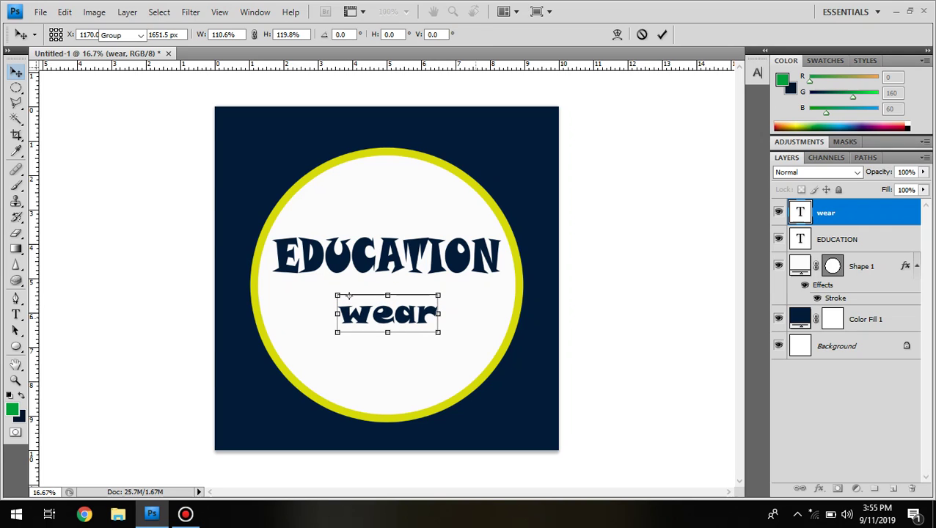
left_click(474, 318)
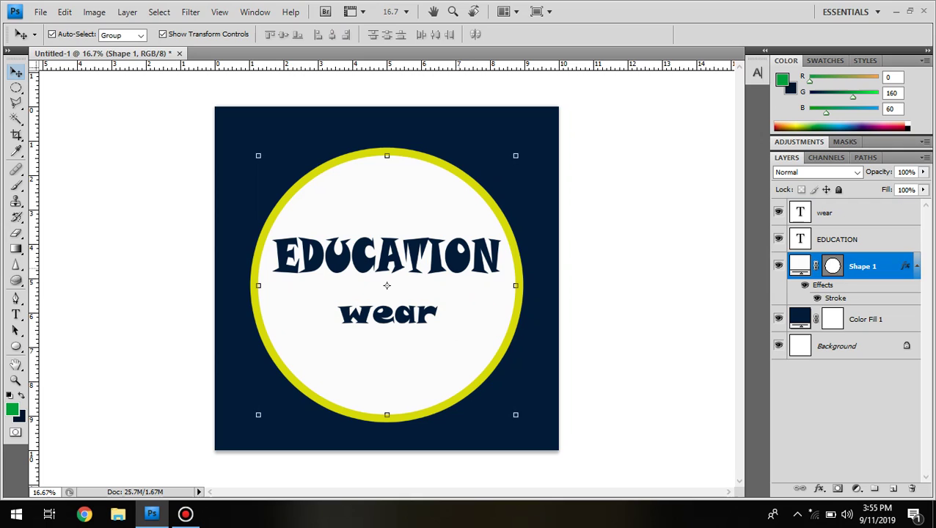
Move the EDUCATION text straight down to narrow its gap from "wear", and select the navy background fill
left_click(457, 261)
left_click_drag(457, 261, 458, 275)
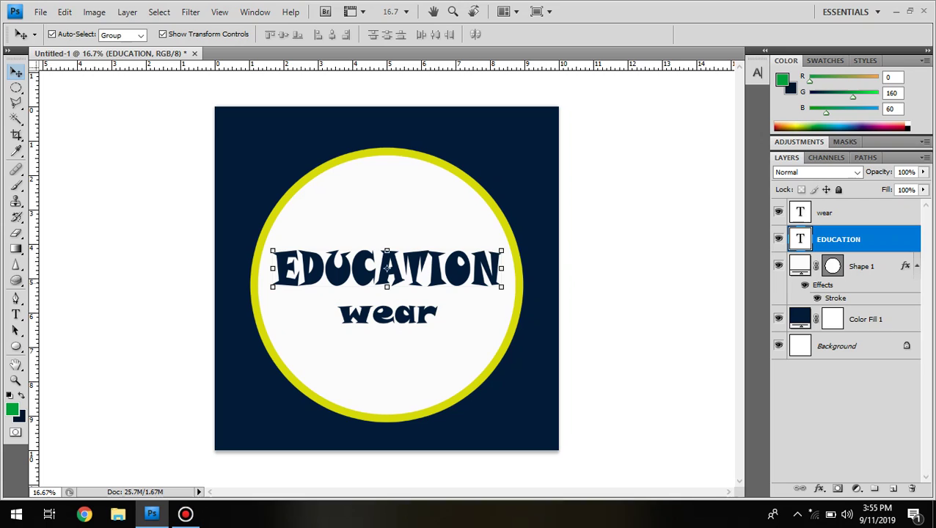
left_click(547, 226)
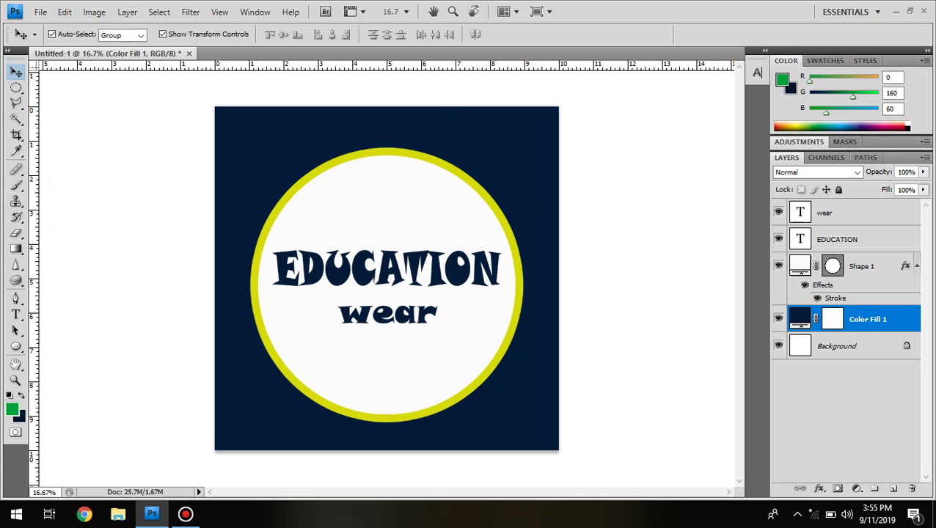
Save the logo as a layered PSD in Pictures, named with the numbered files' personal name followed by 3, with Maximize compatibility on
key("ctrl+s")
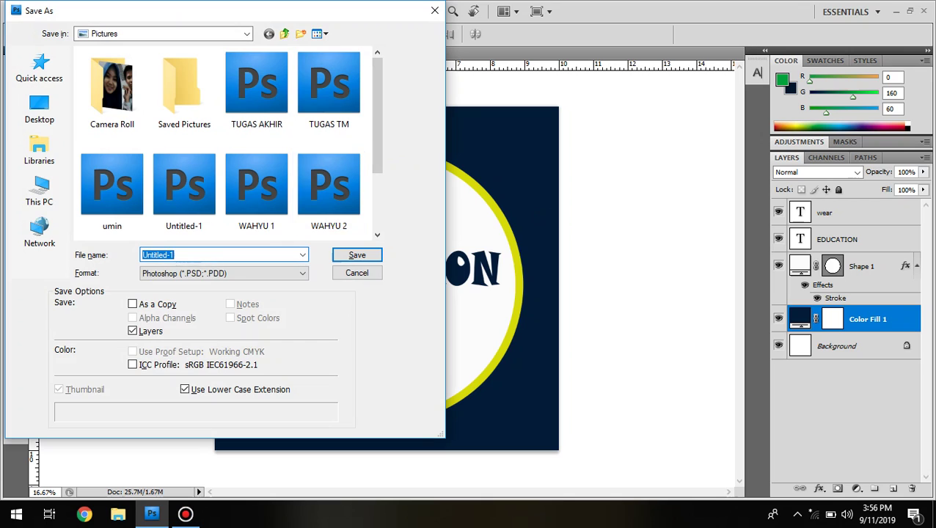
type("wa")
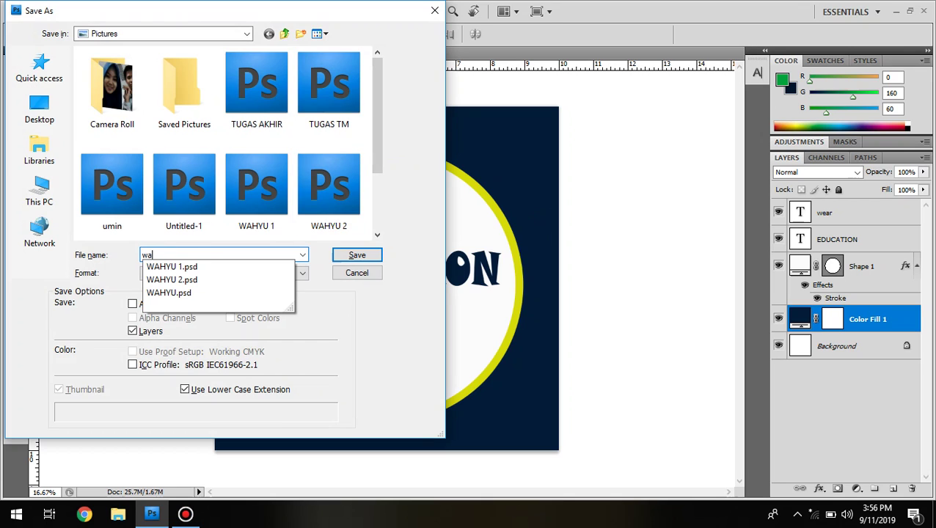
type("hyu 3")
key("Return")
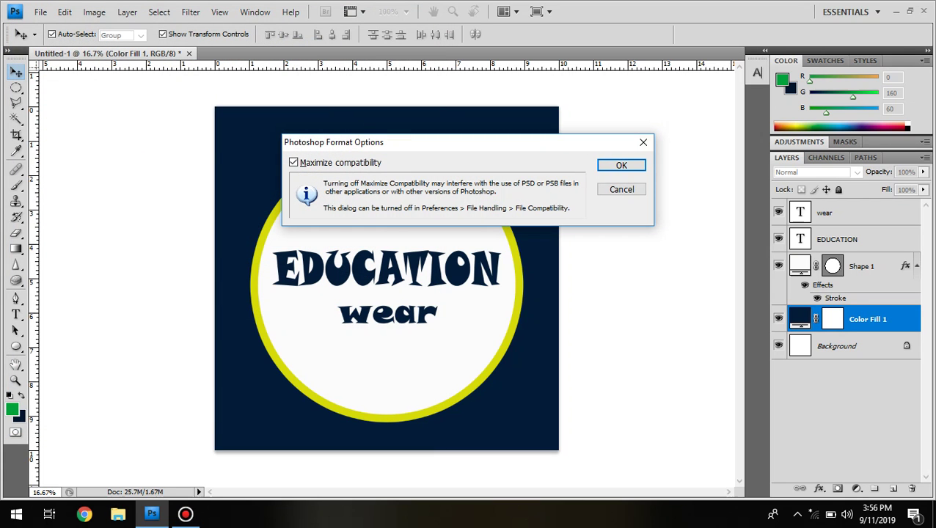
left_click(615, 164)
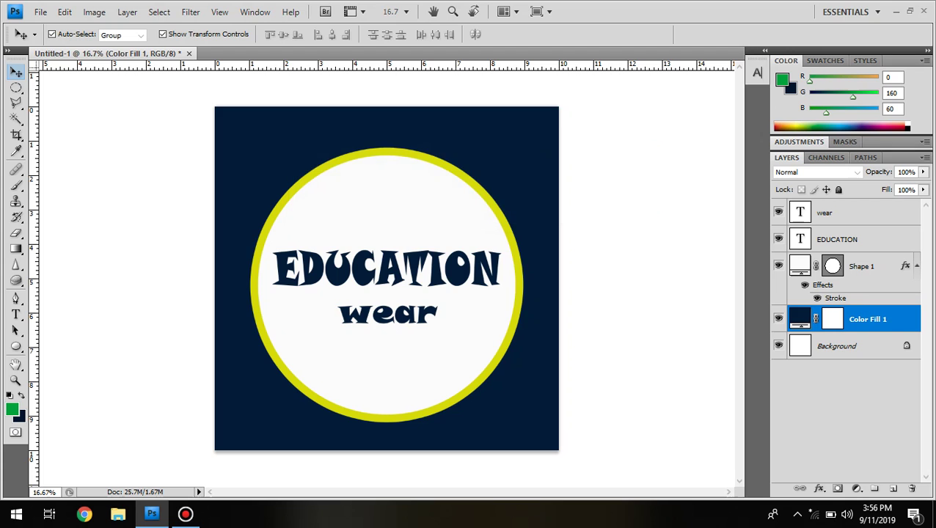
left_click(895, 11)
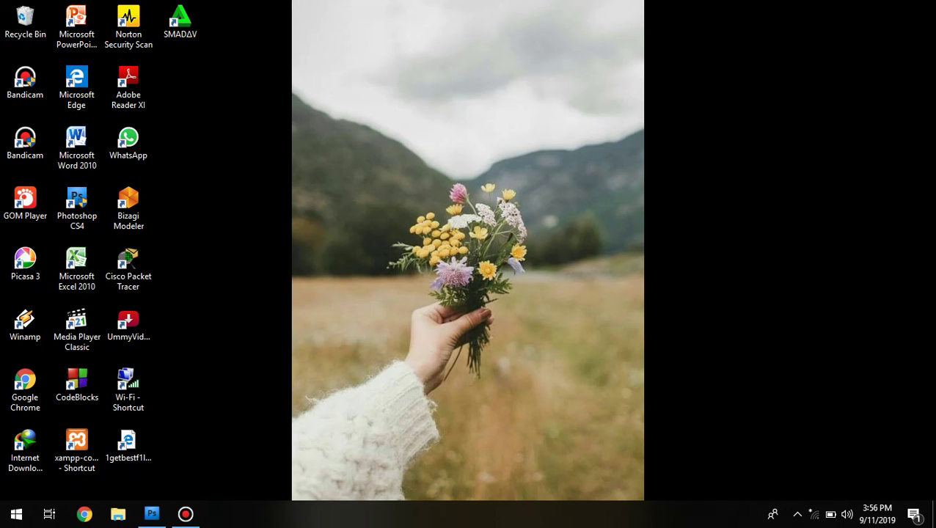
left_click(185, 513)
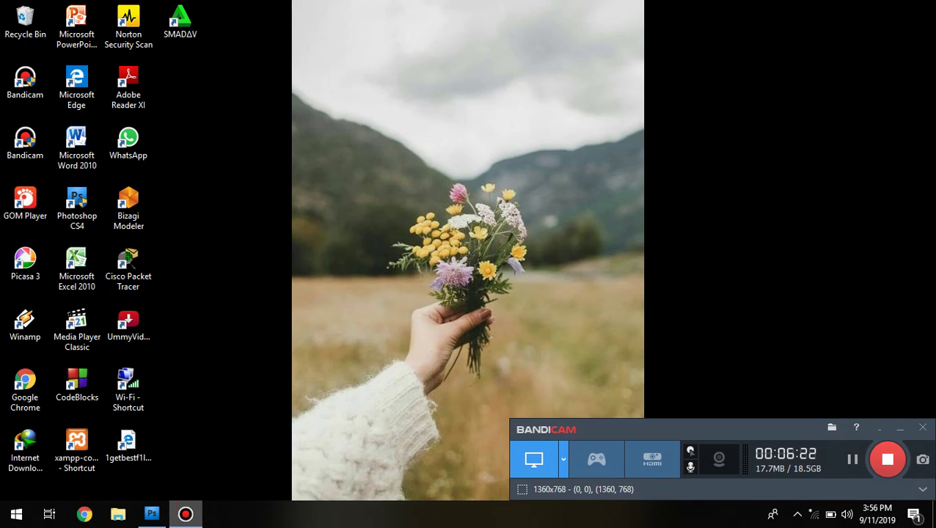